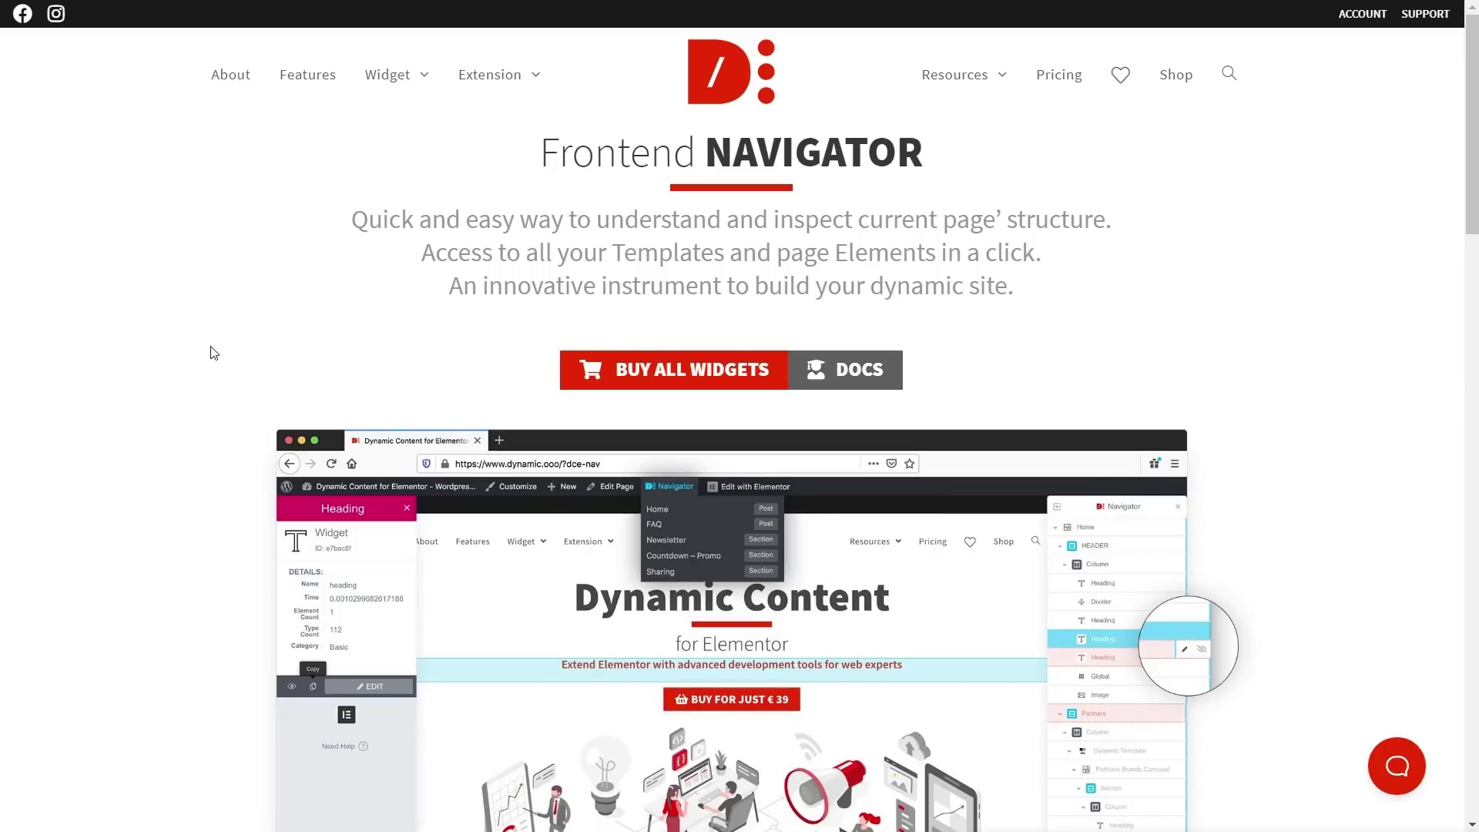
Step: Scroll through the Frontend Navigator feature page on the Dynamic Content for Elementor website
scroll(226, 361, "down", 4)
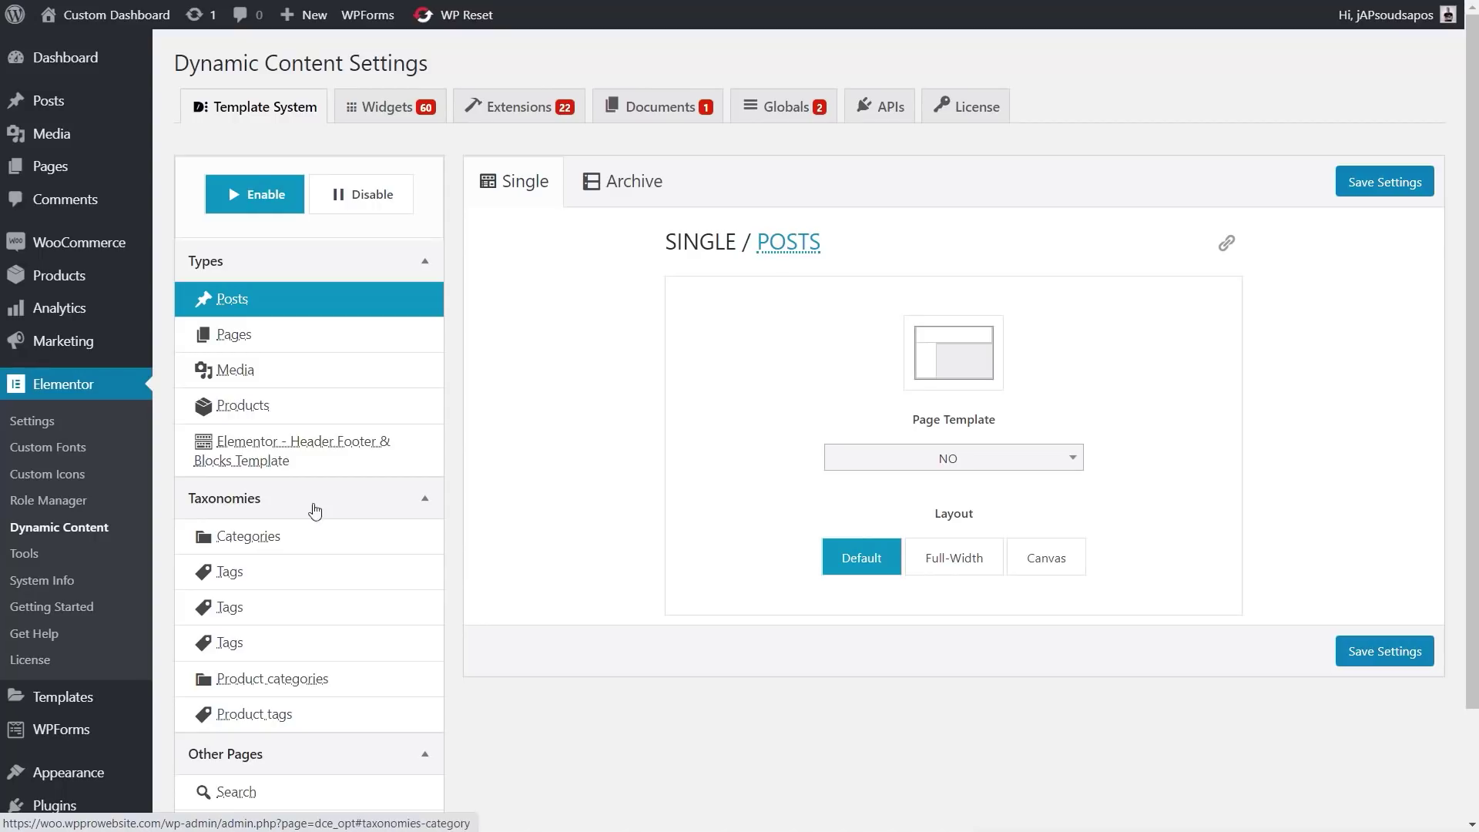
Step: Enable the Frontend Navigator copy button in the Globals settings and save them
left_click(799, 113)
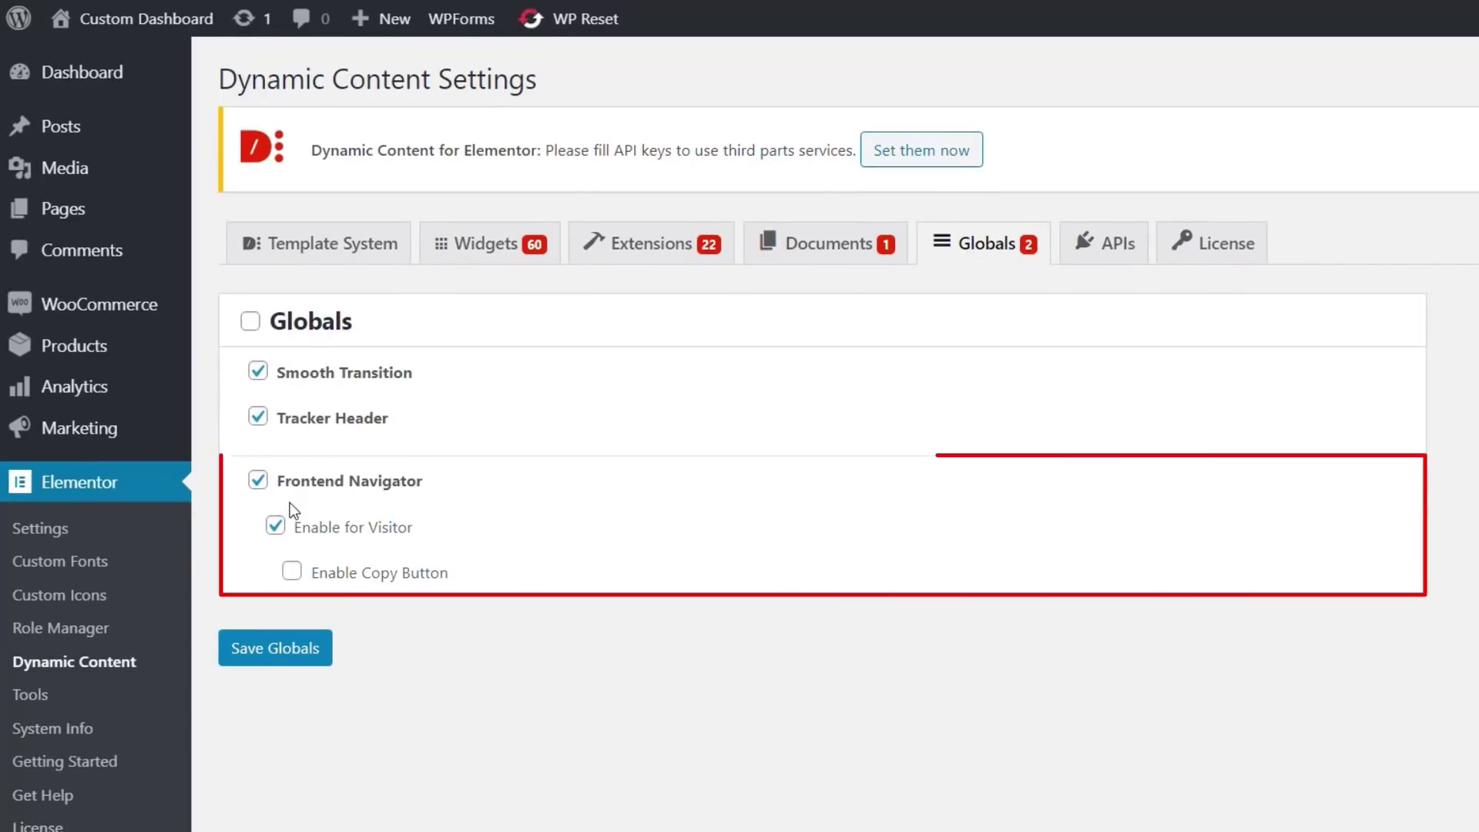
left_click(293, 572)
left_click(291, 656)
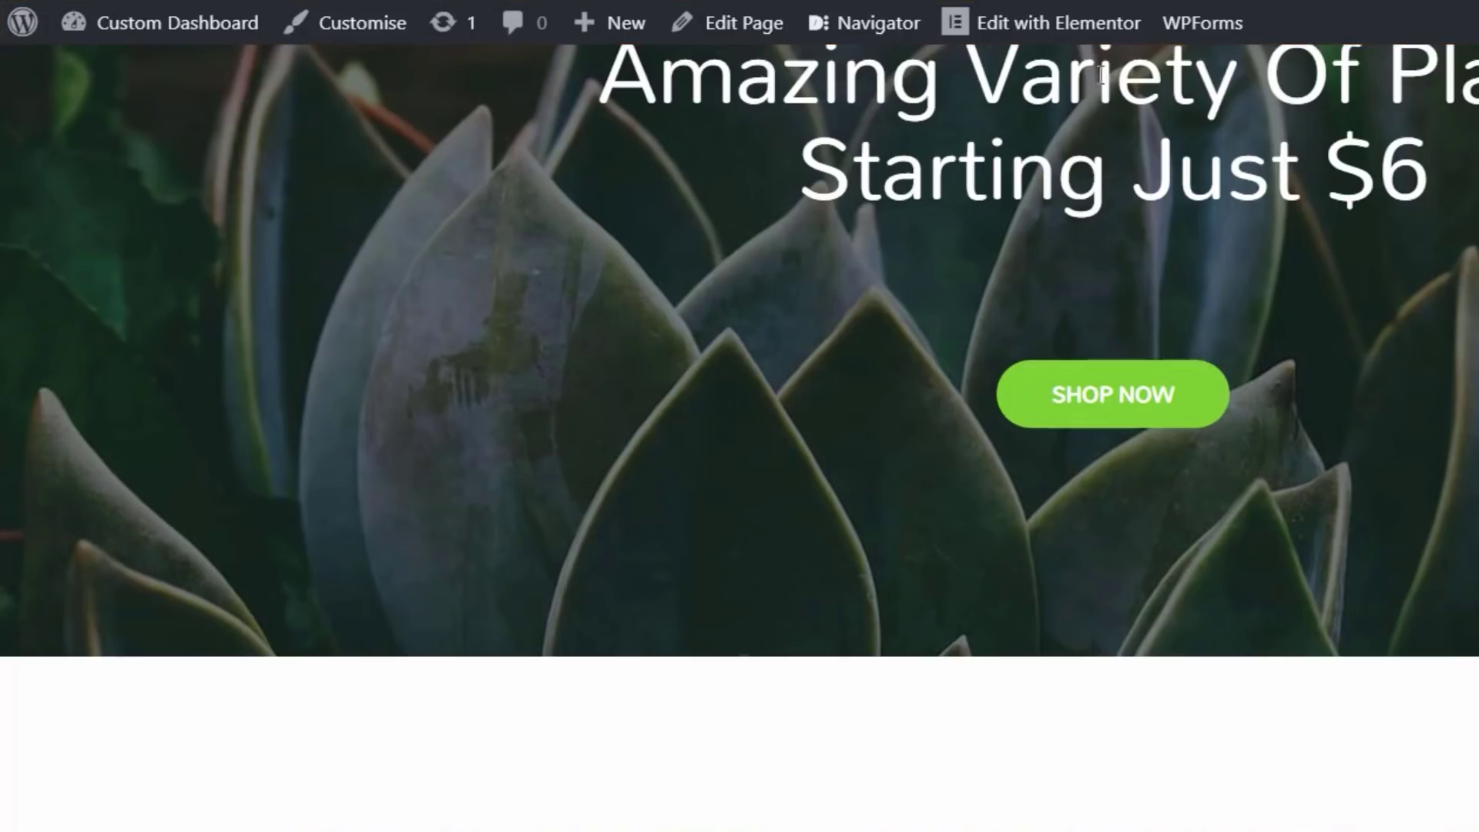
Step: Reveal the admin-bar Navigator dropdown listing Home and Site Footer, both tagged Post
mouse_move(863, 31)
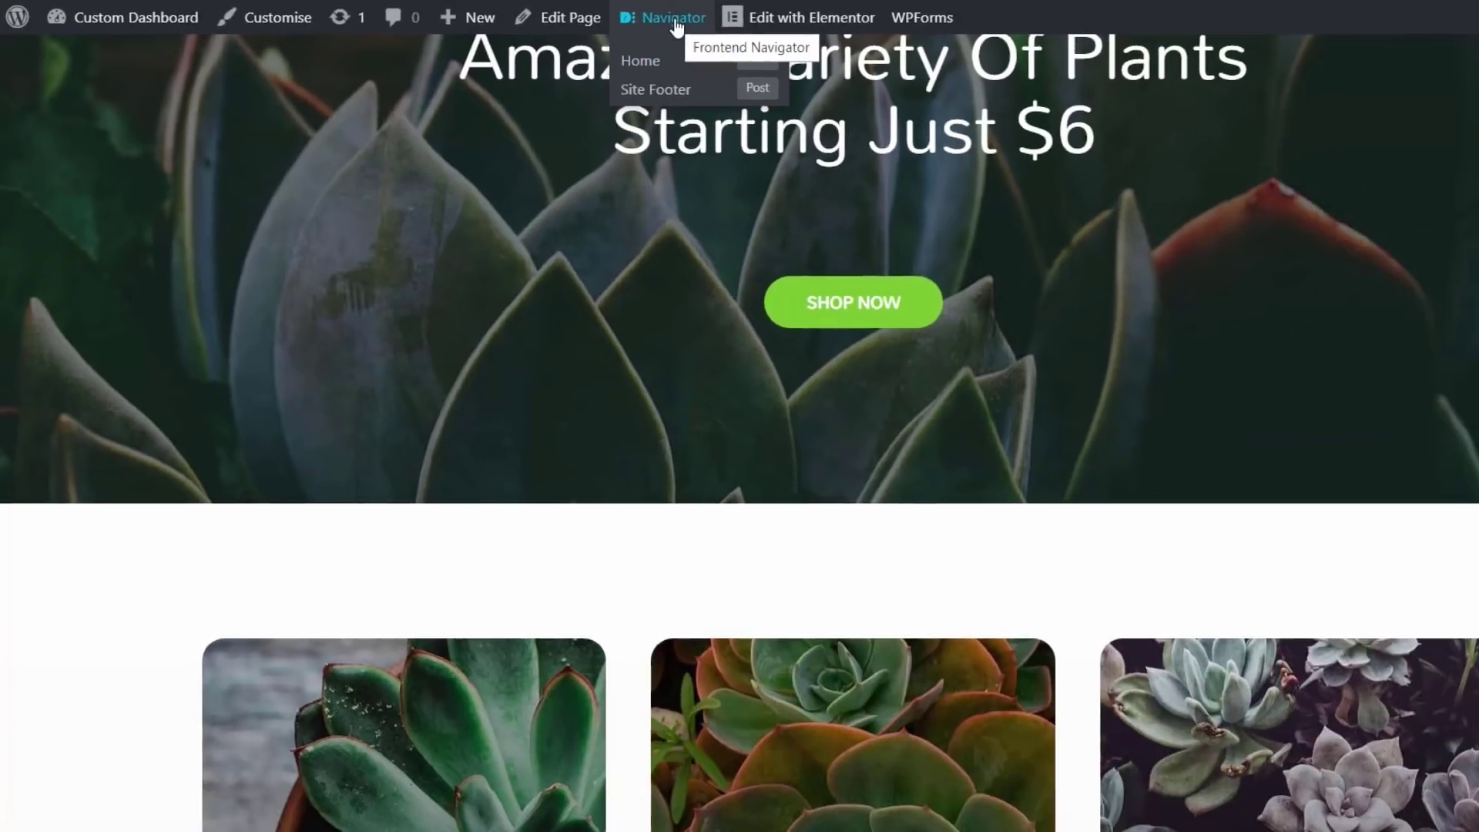
Step: Open the Frontend Navigator side panel listing the Home page's sections, columns and widgets
left_click(882, 35)
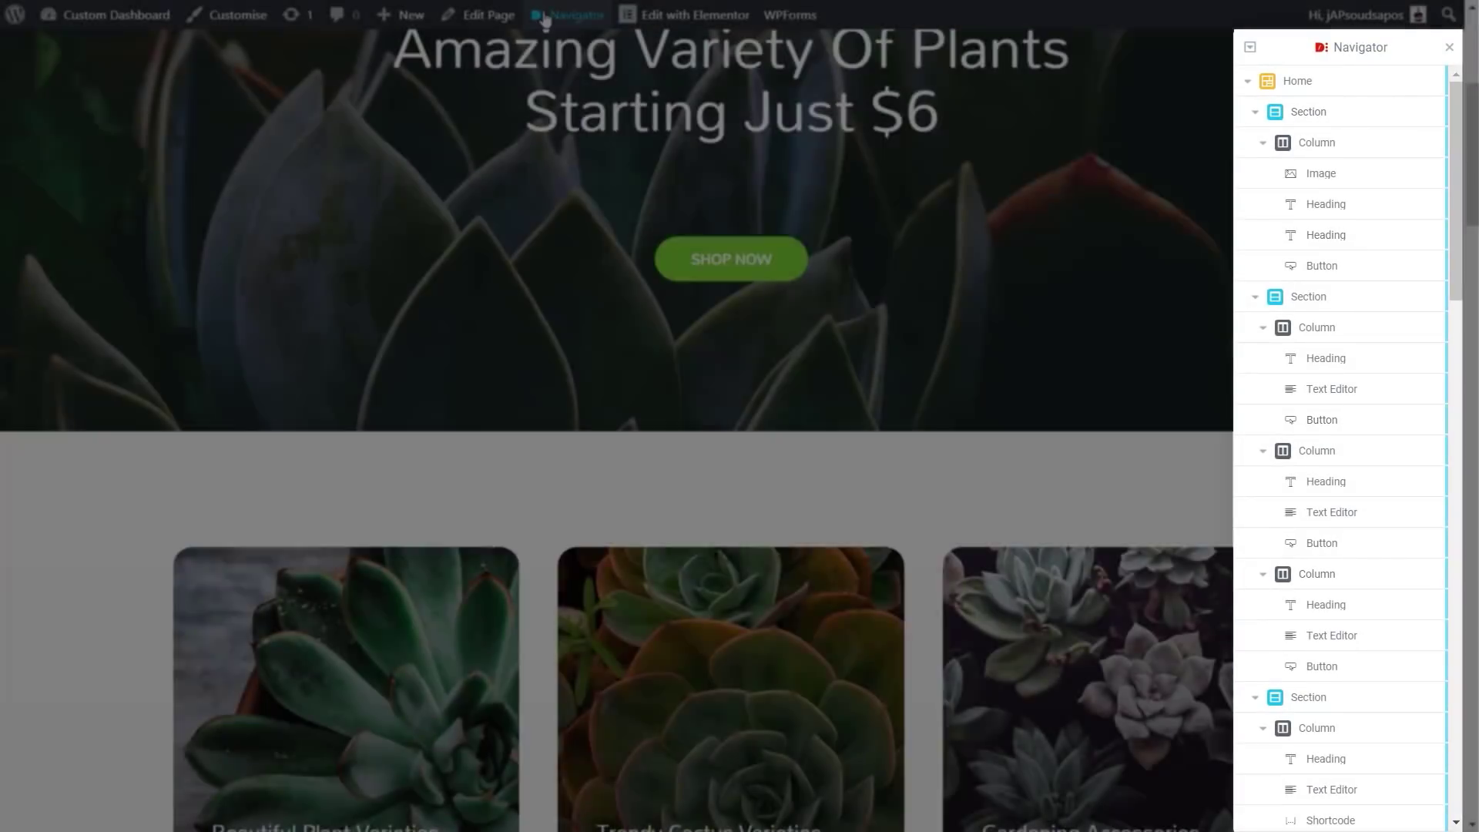
mouse_move(542, 15)
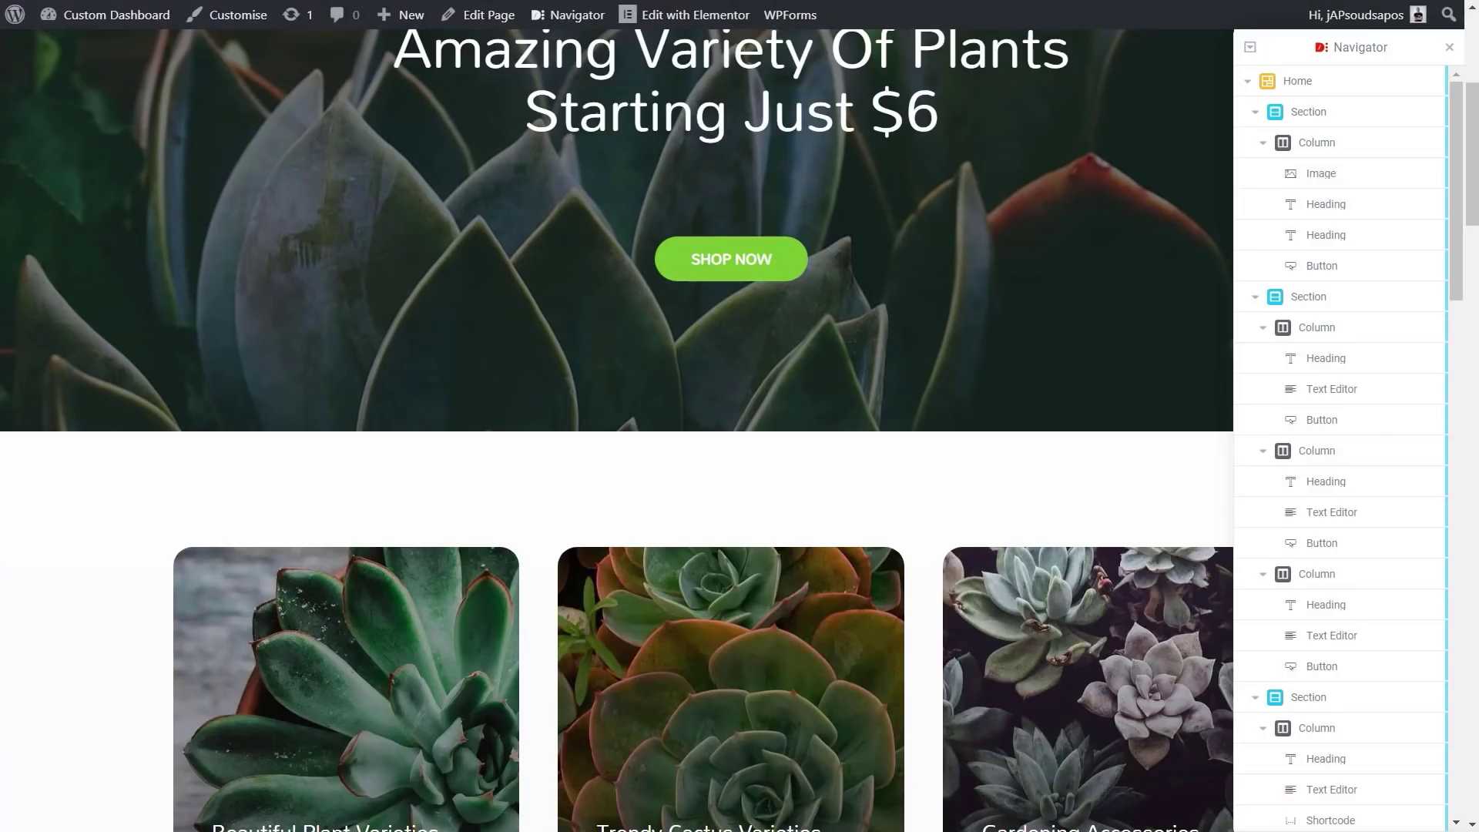
Step: Show the Navigator panel beside the live home page, scrolling up to the header and back
mouse_move(563, 17)
scroll(841, 308, "up", 5)
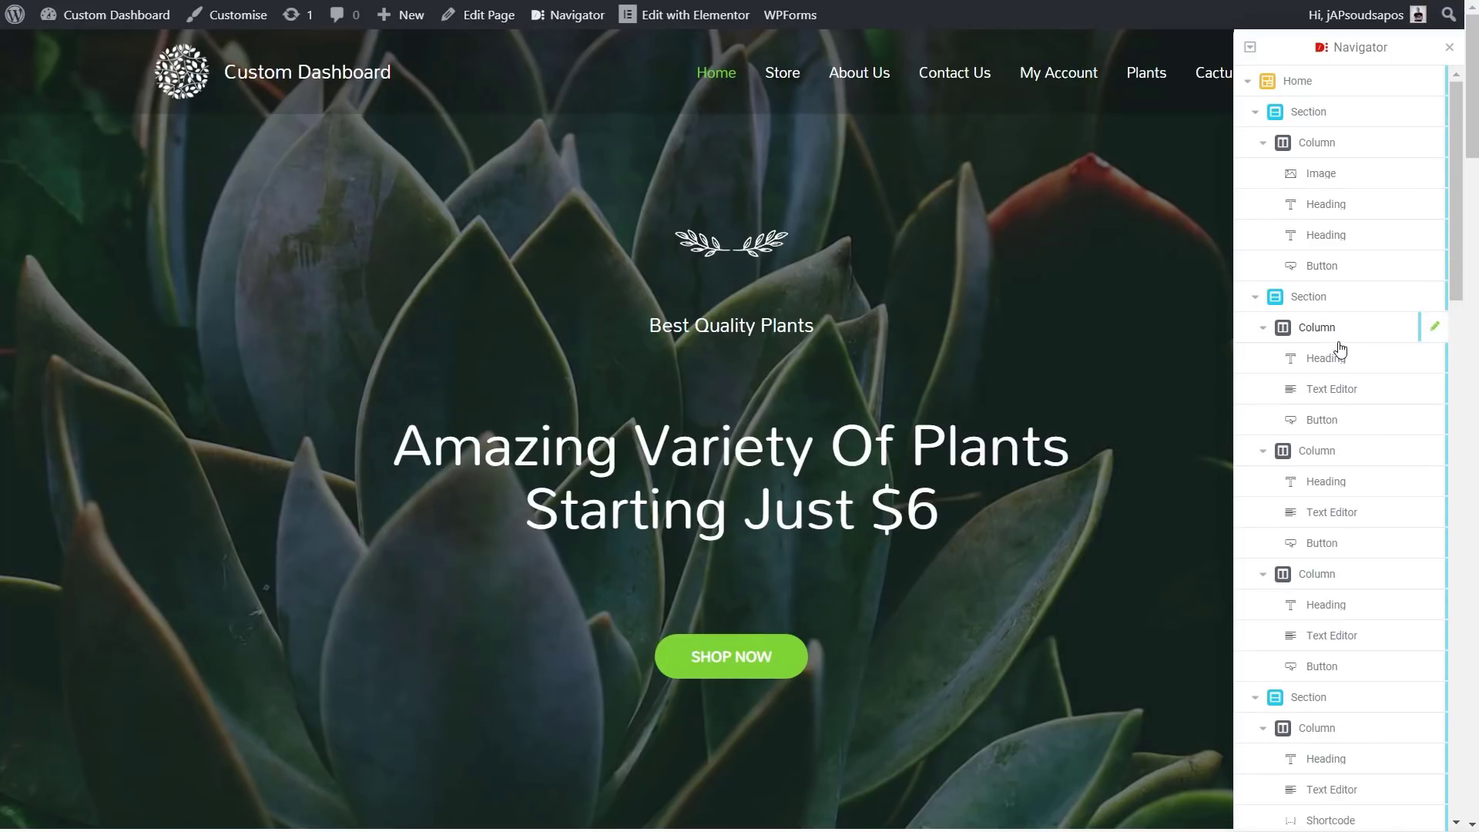
scroll(1340, 351, "down", 1)
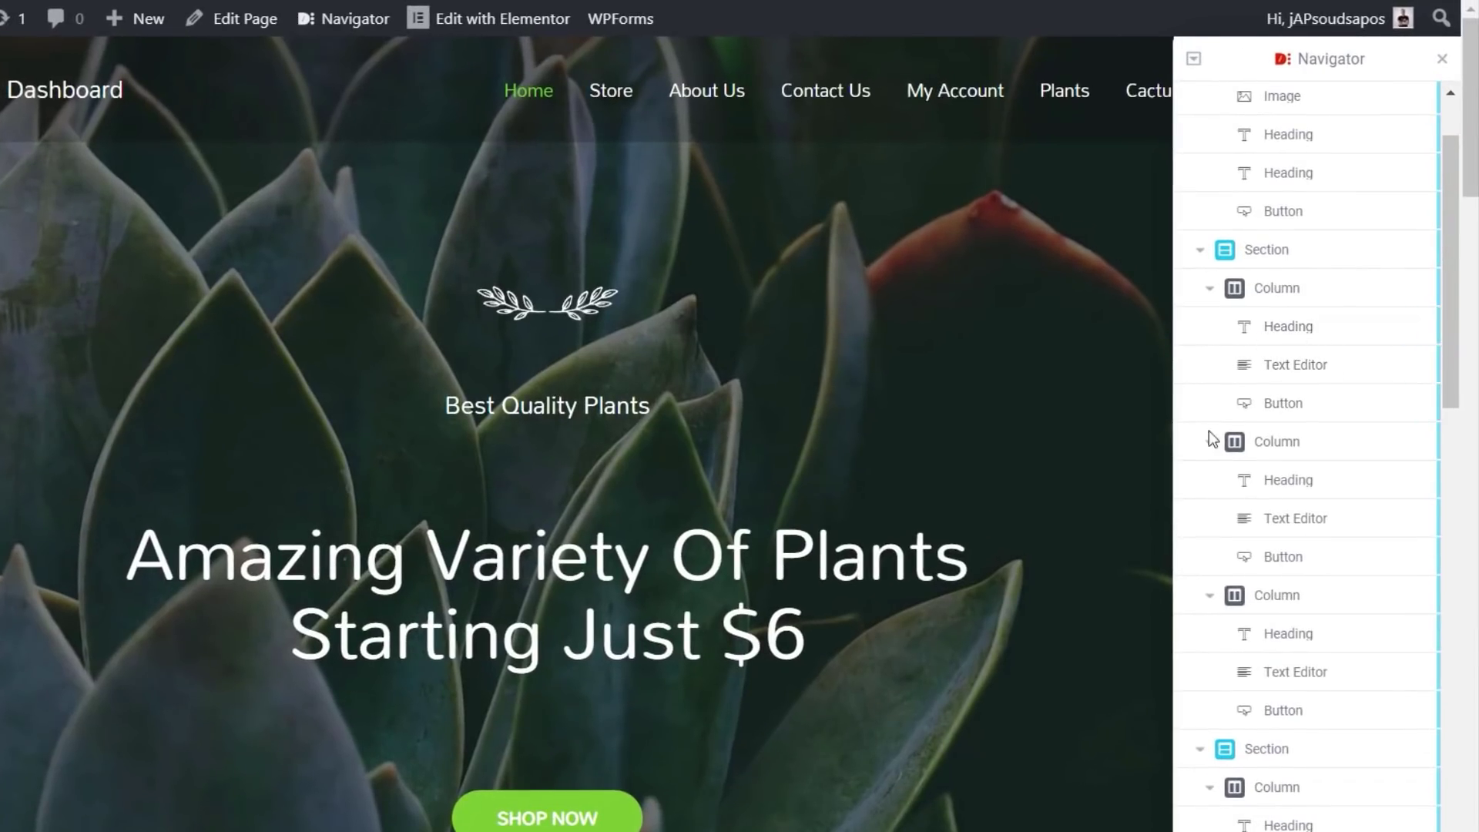
mouse_move(1356, 323)
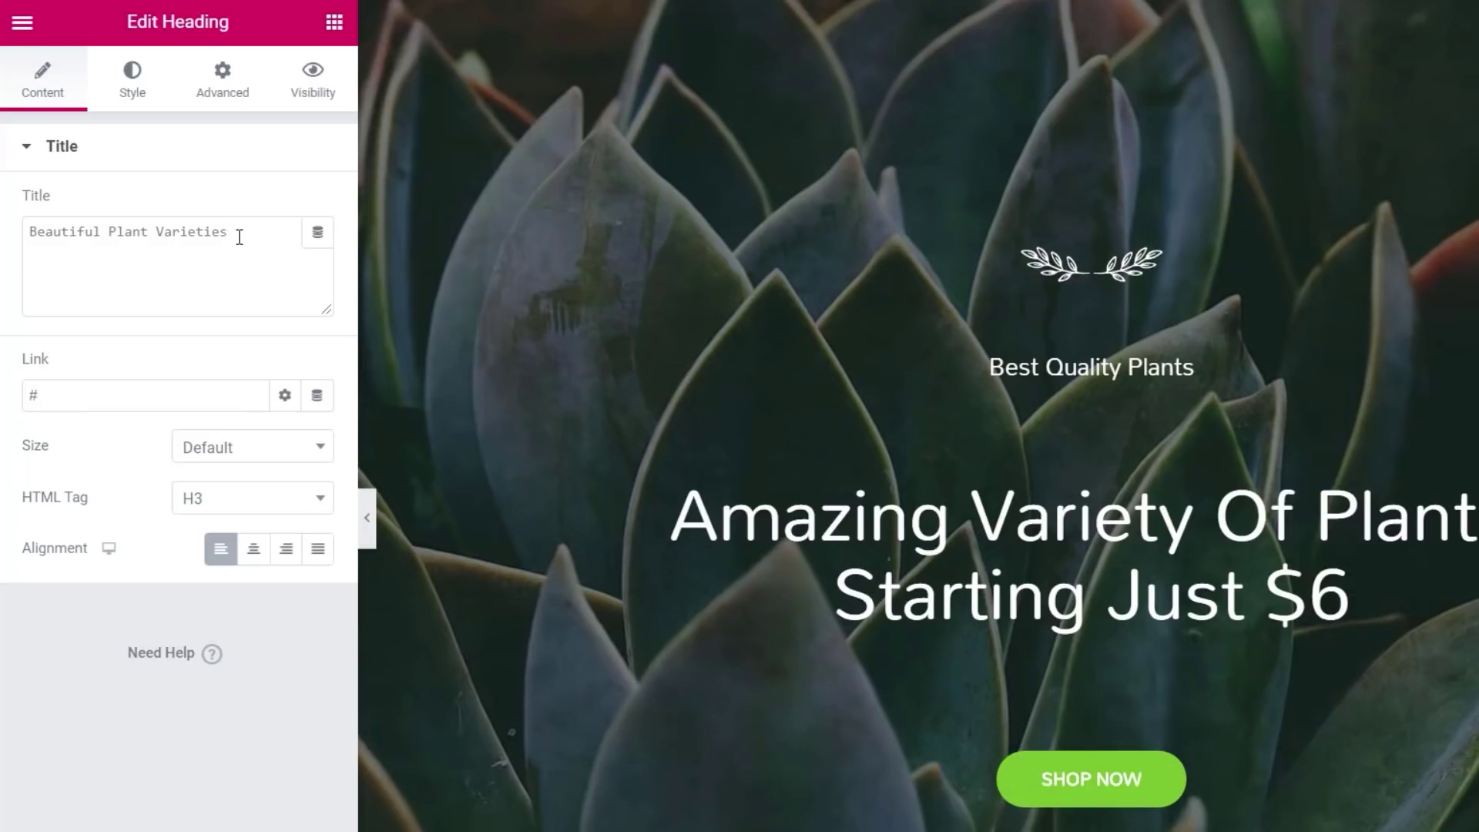
scroll(732, 562, "down", 12)
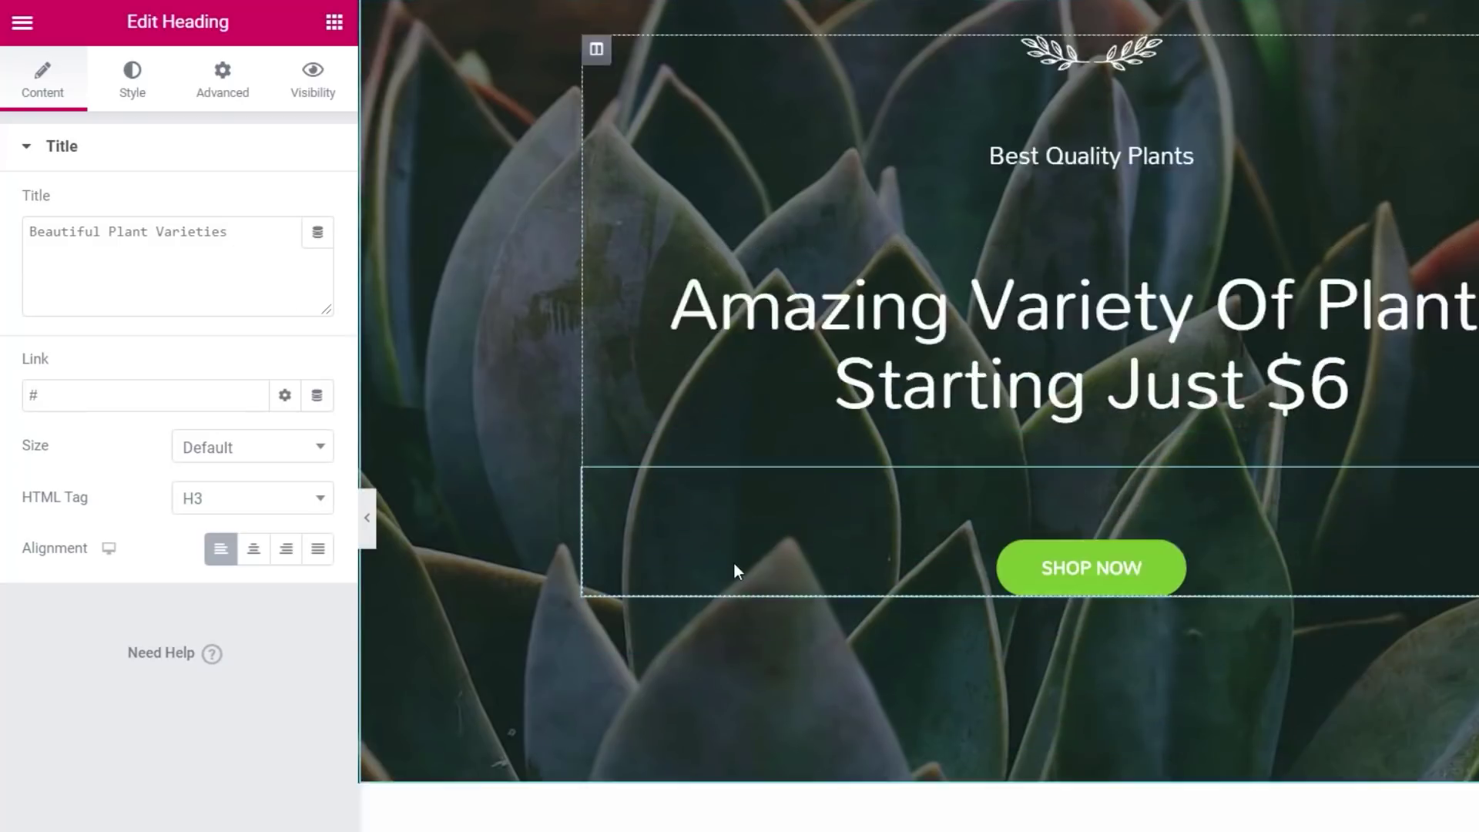
scroll(703, 552, "up", 5)
scroll(703, 551, "up", 5)
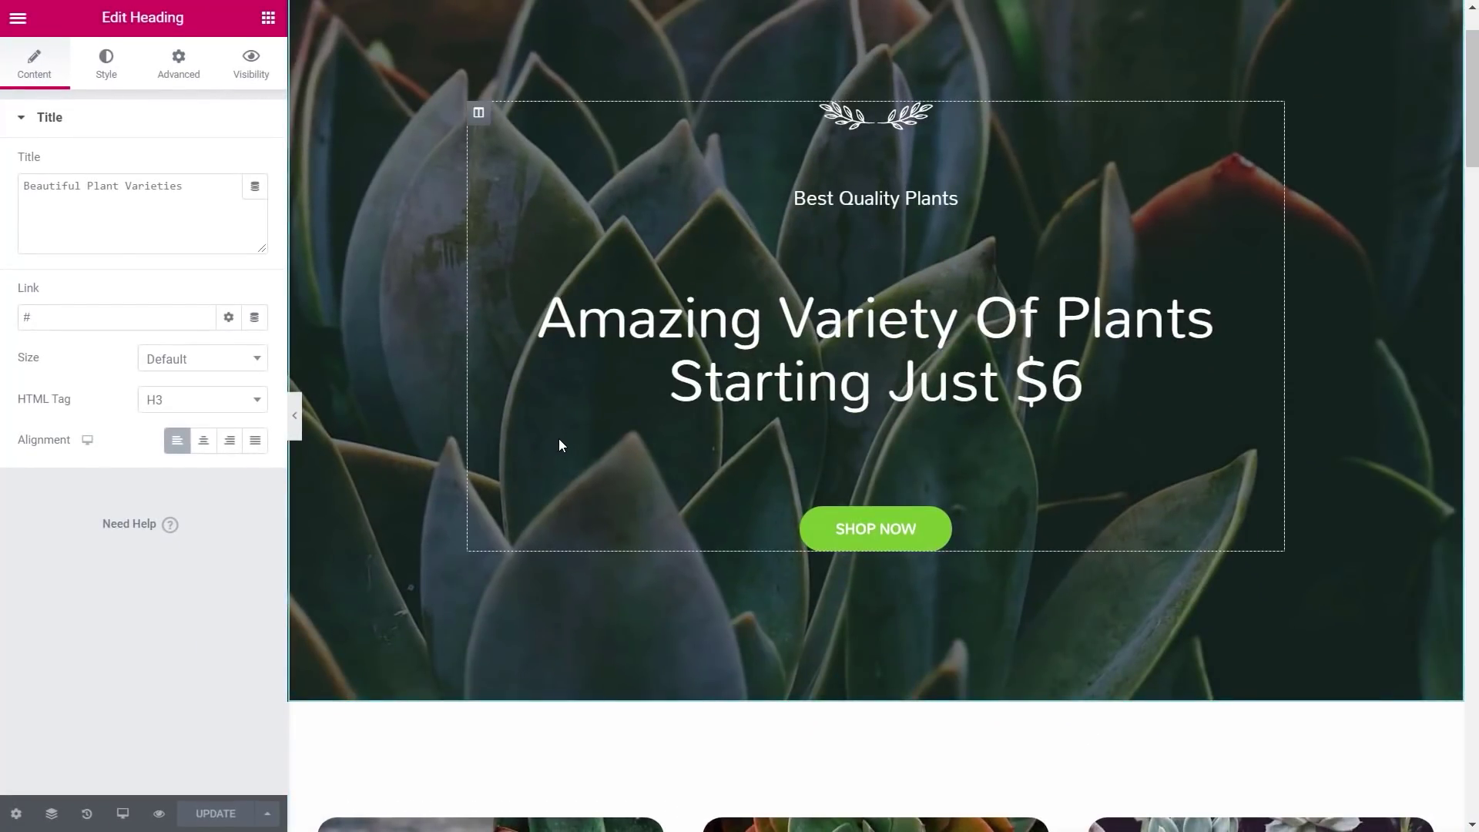
scroll(559, 445, "up", 1)
scroll(559, 439, "down", 9)
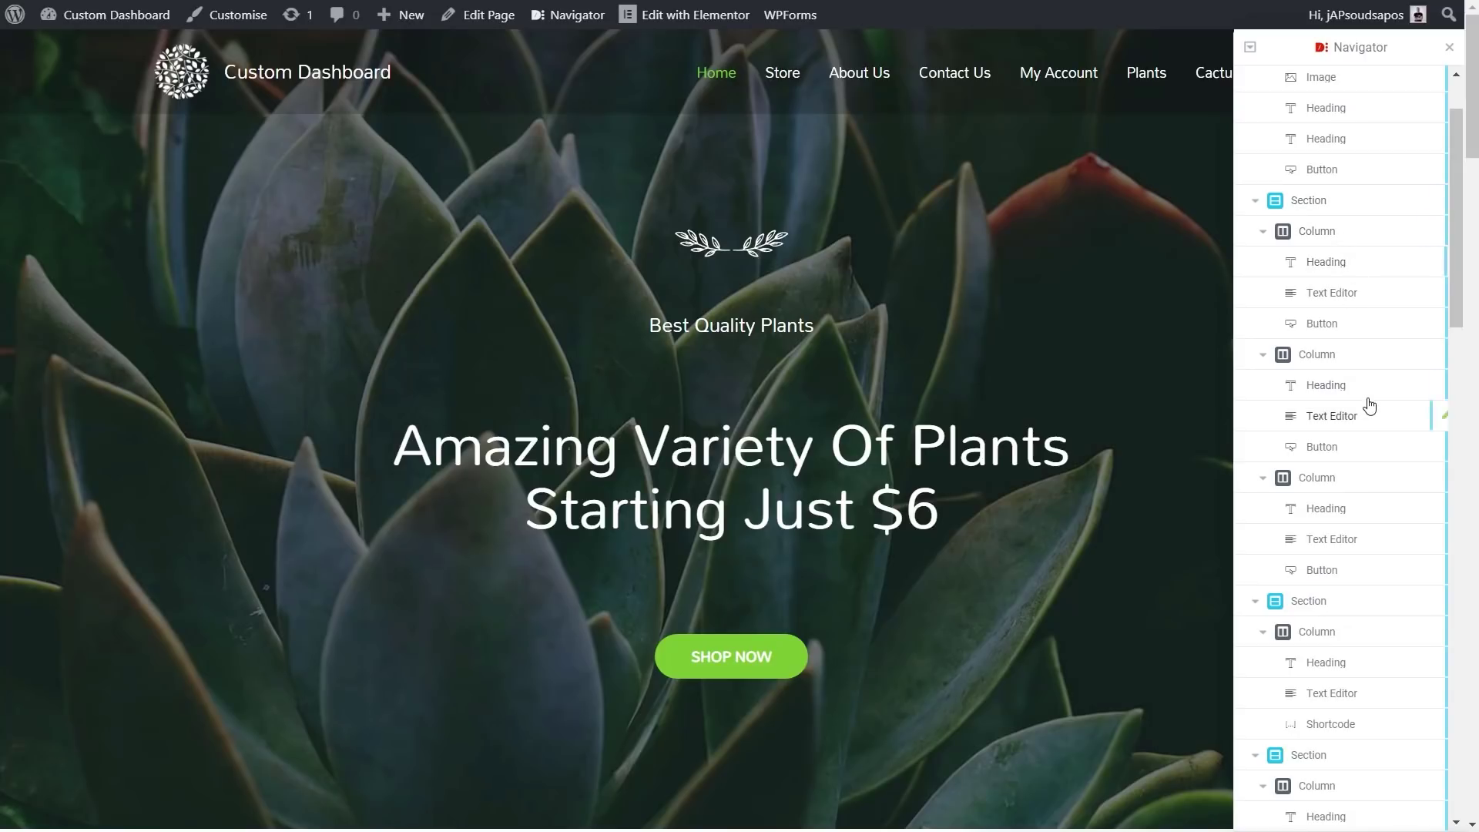
scroll(1370, 406, "up", 2)
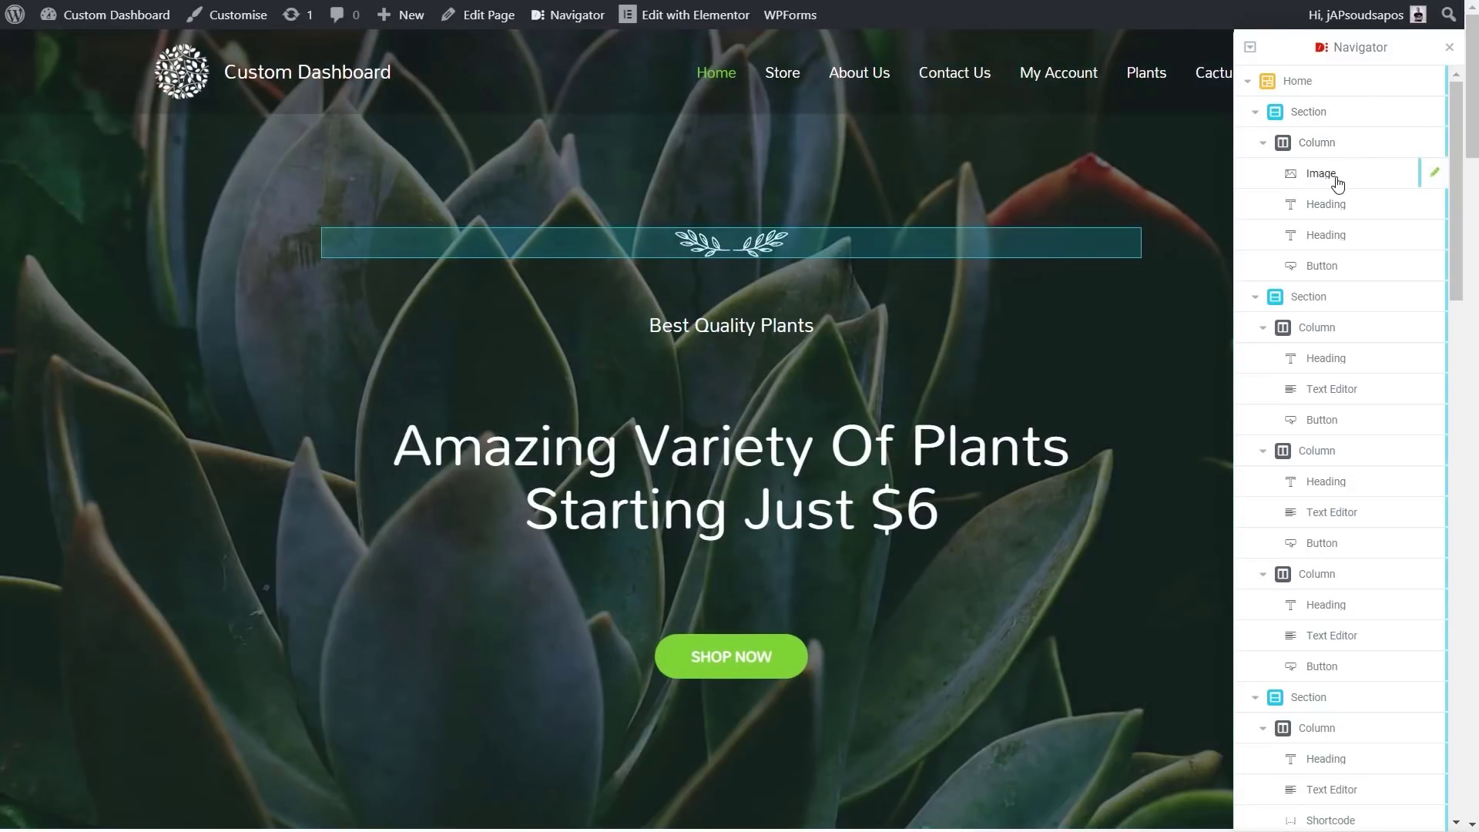
Step: Show the ornament Image widget's details, select its Time value, then hide the widget
left_click(1336, 181)
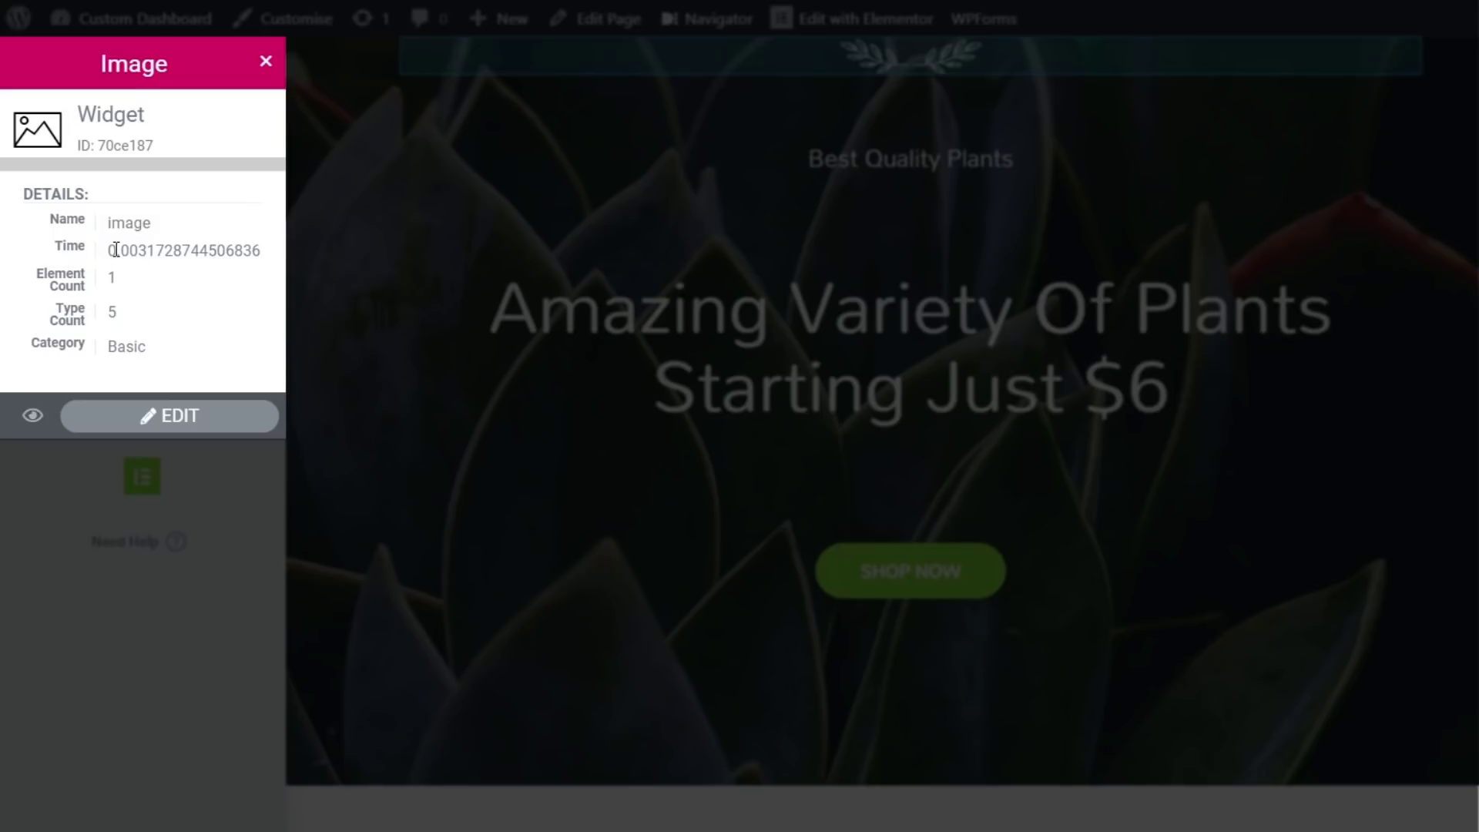
left_click_drag(112, 250, 264, 251)
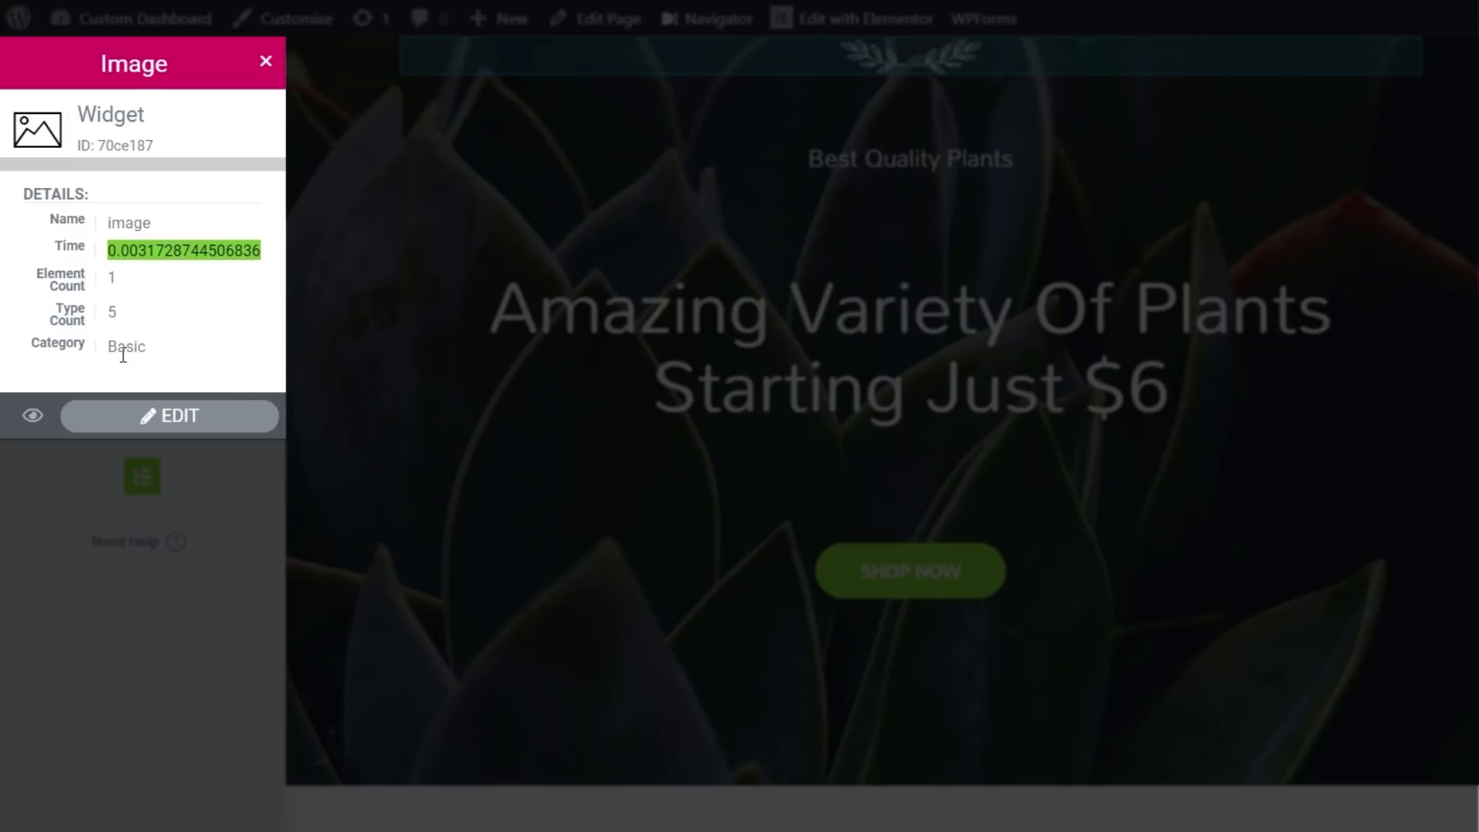
left_click(73, 401)
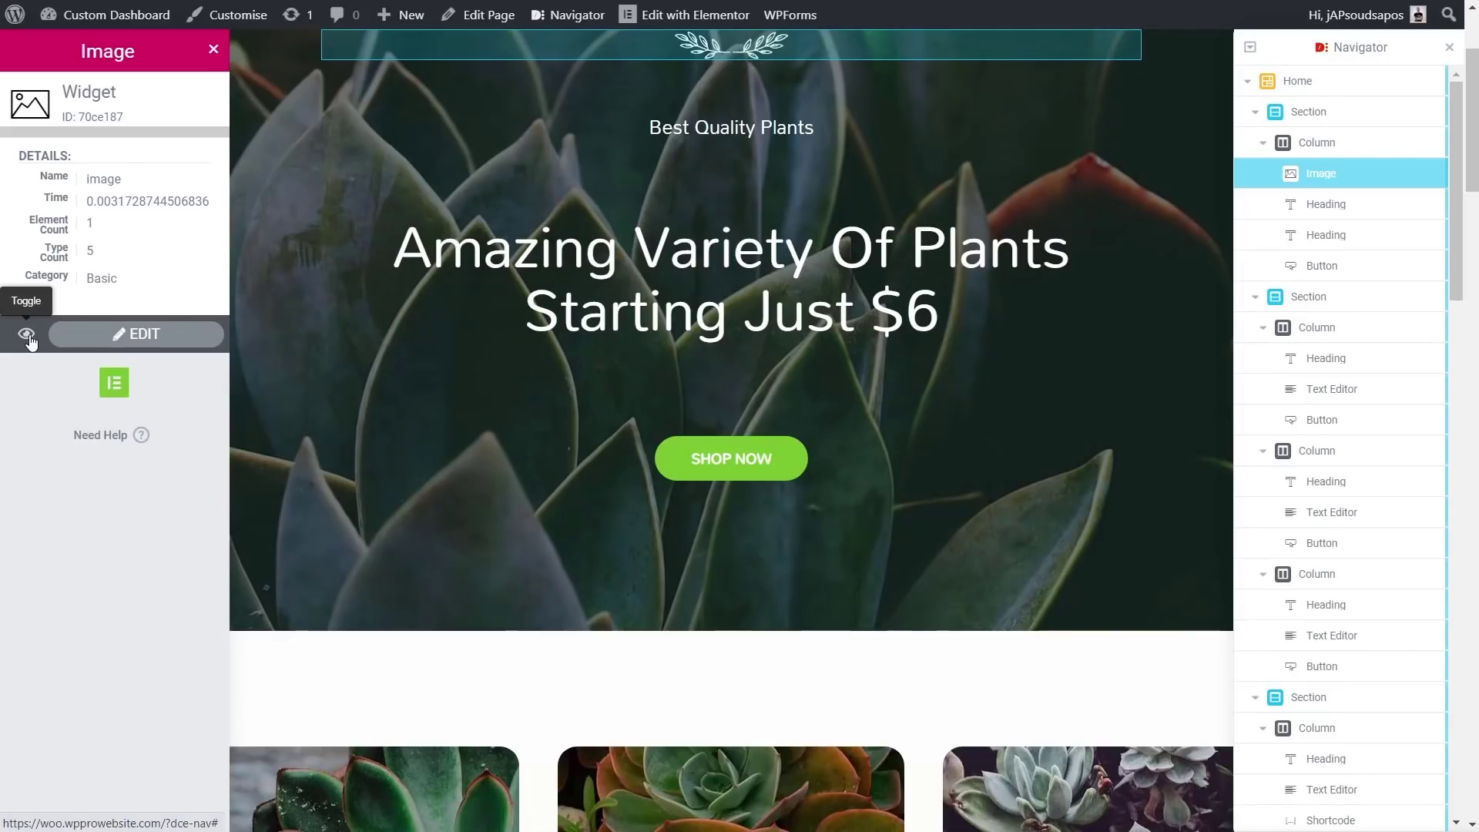
left_click(27, 335)
Step: Make the hidden ornament image widget visible again on the live page
left_click(27, 335)
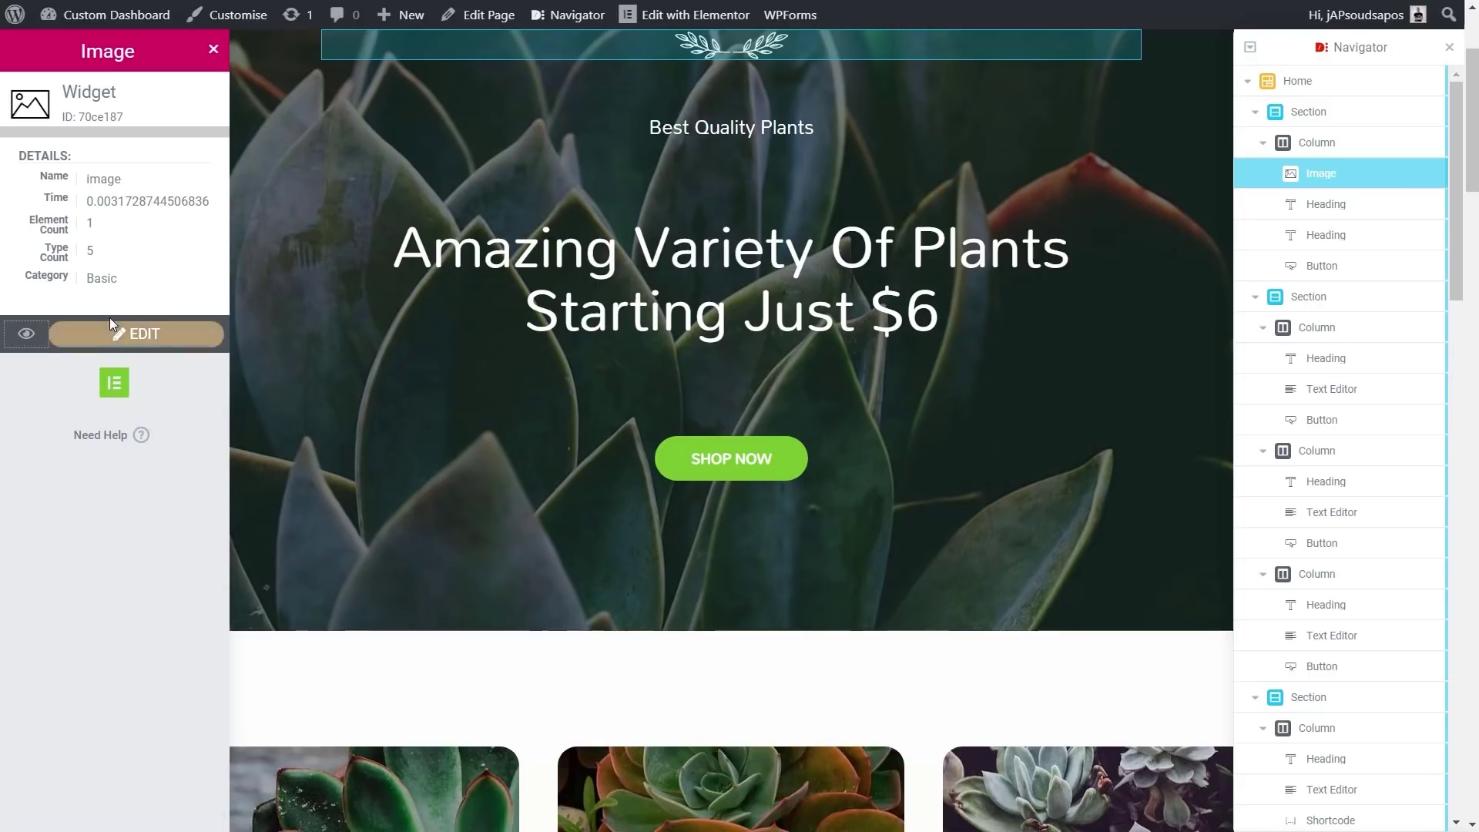
mouse_move(1440, 206)
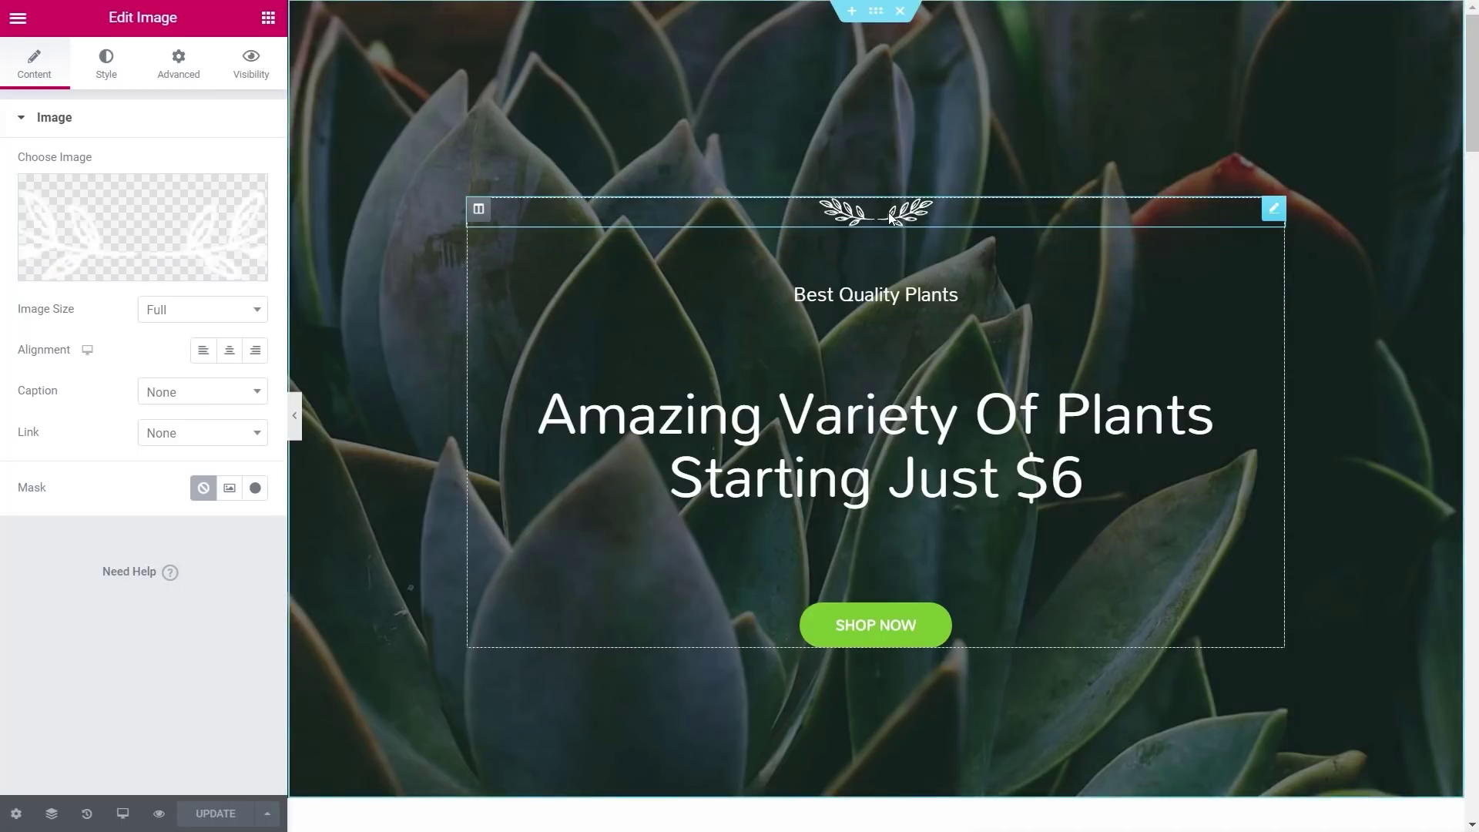
mouse_move(191, 282)
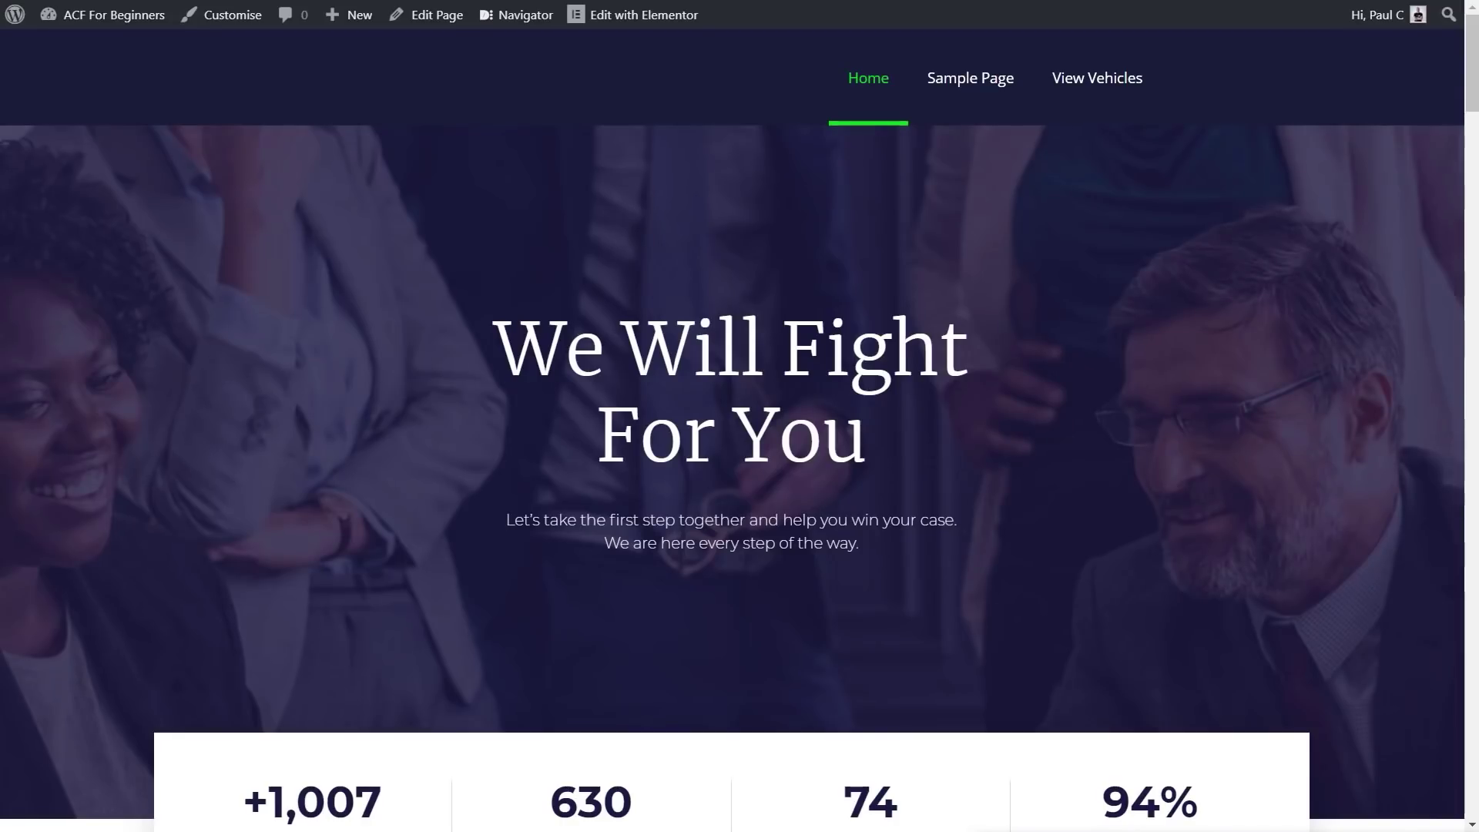
Step: Open the Navigator and show the Hero section's details: element count 1, type count 24
mouse_move(510, 21)
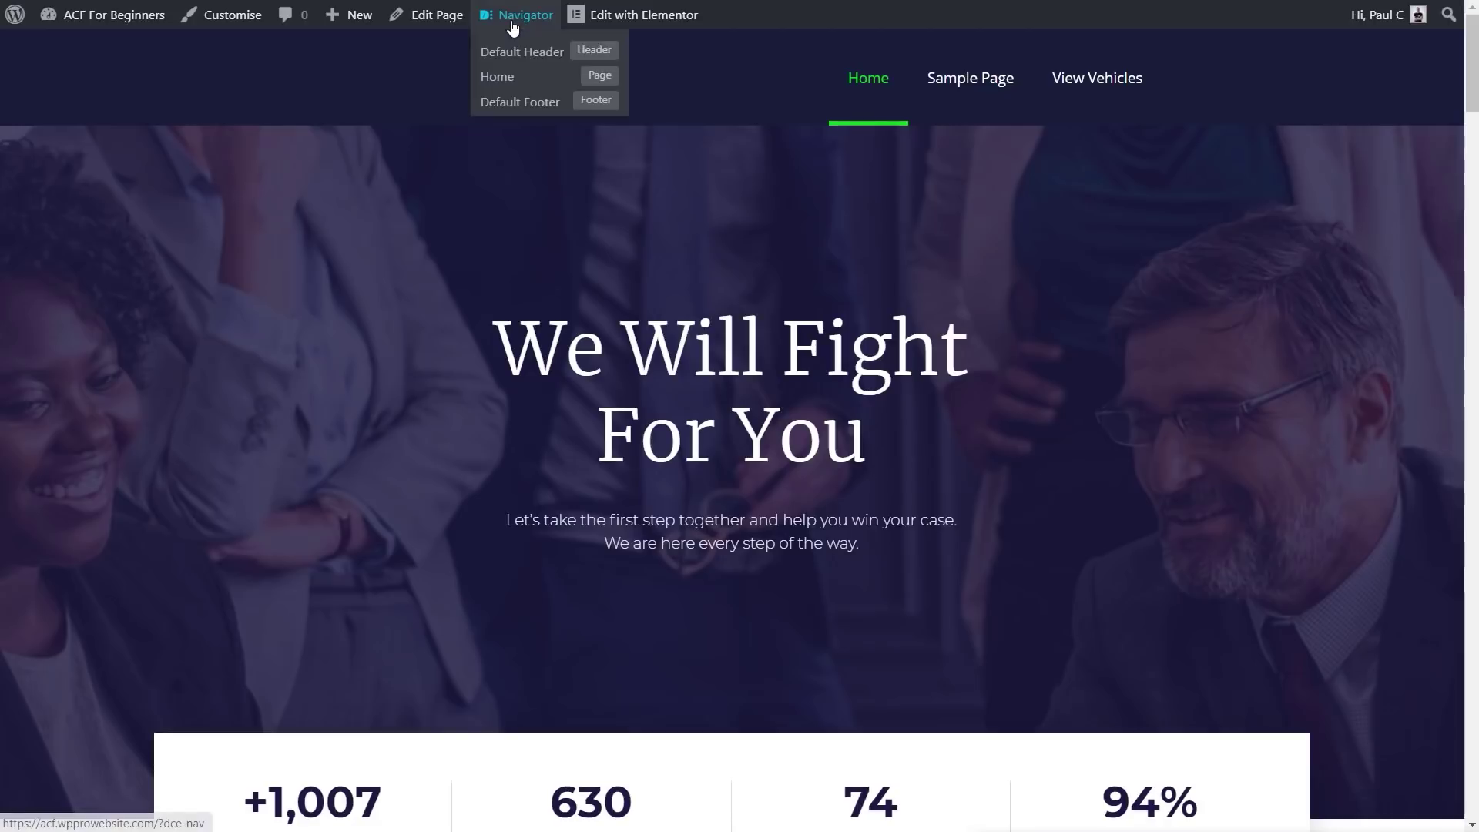
left_click(513, 28)
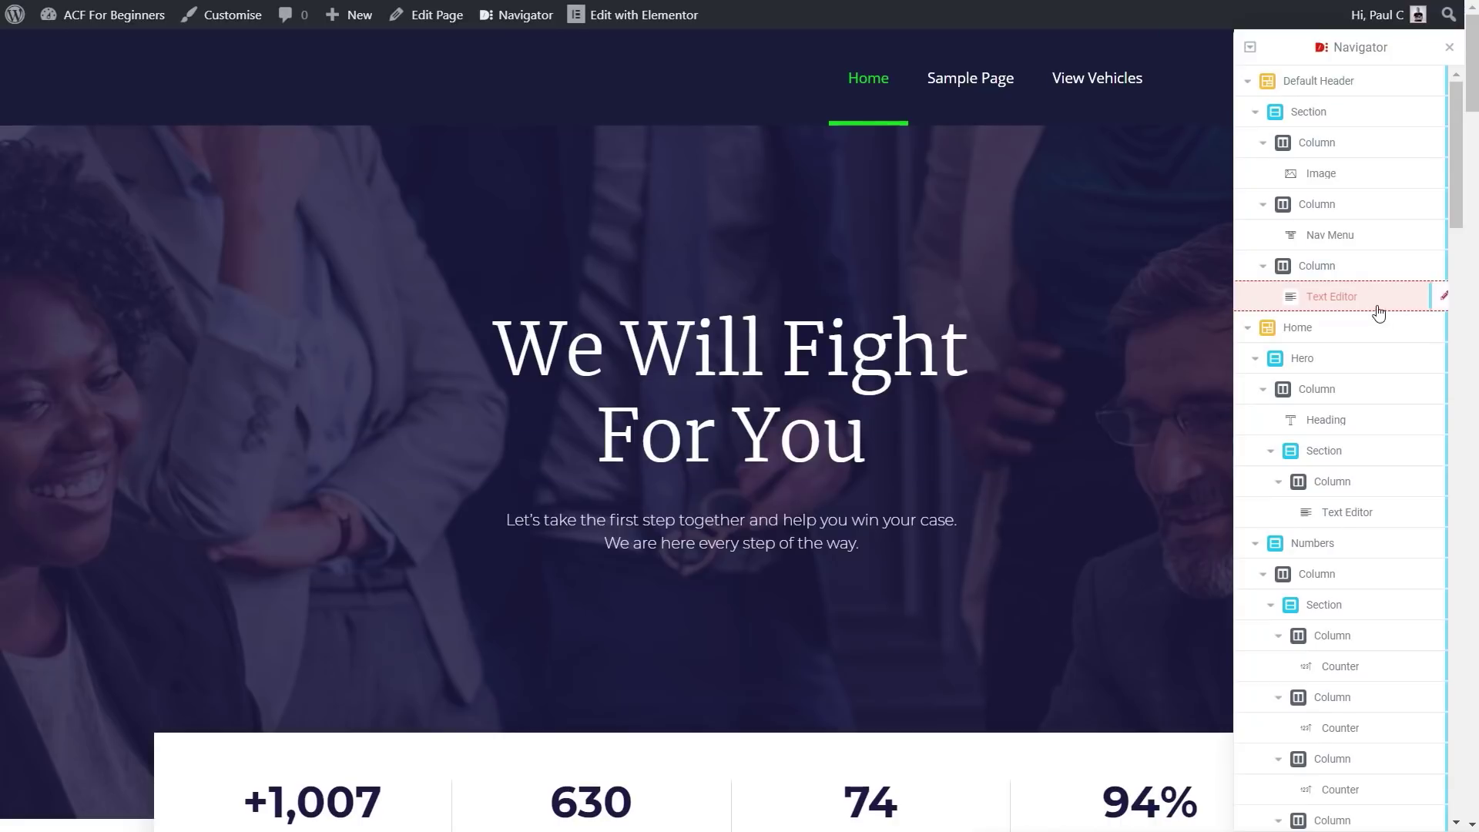
left_click(1341, 268)
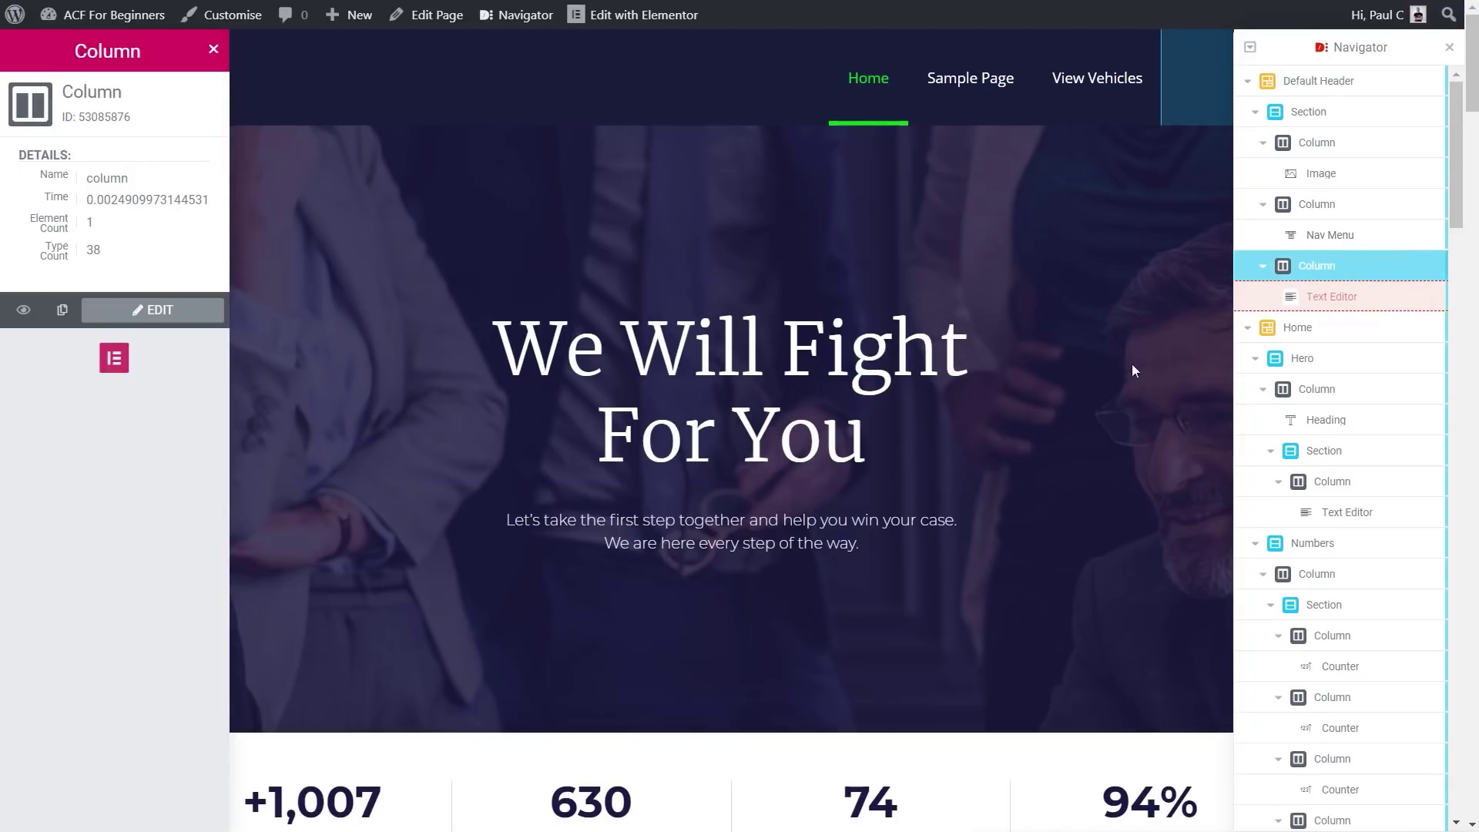
left_click(1313, 329)
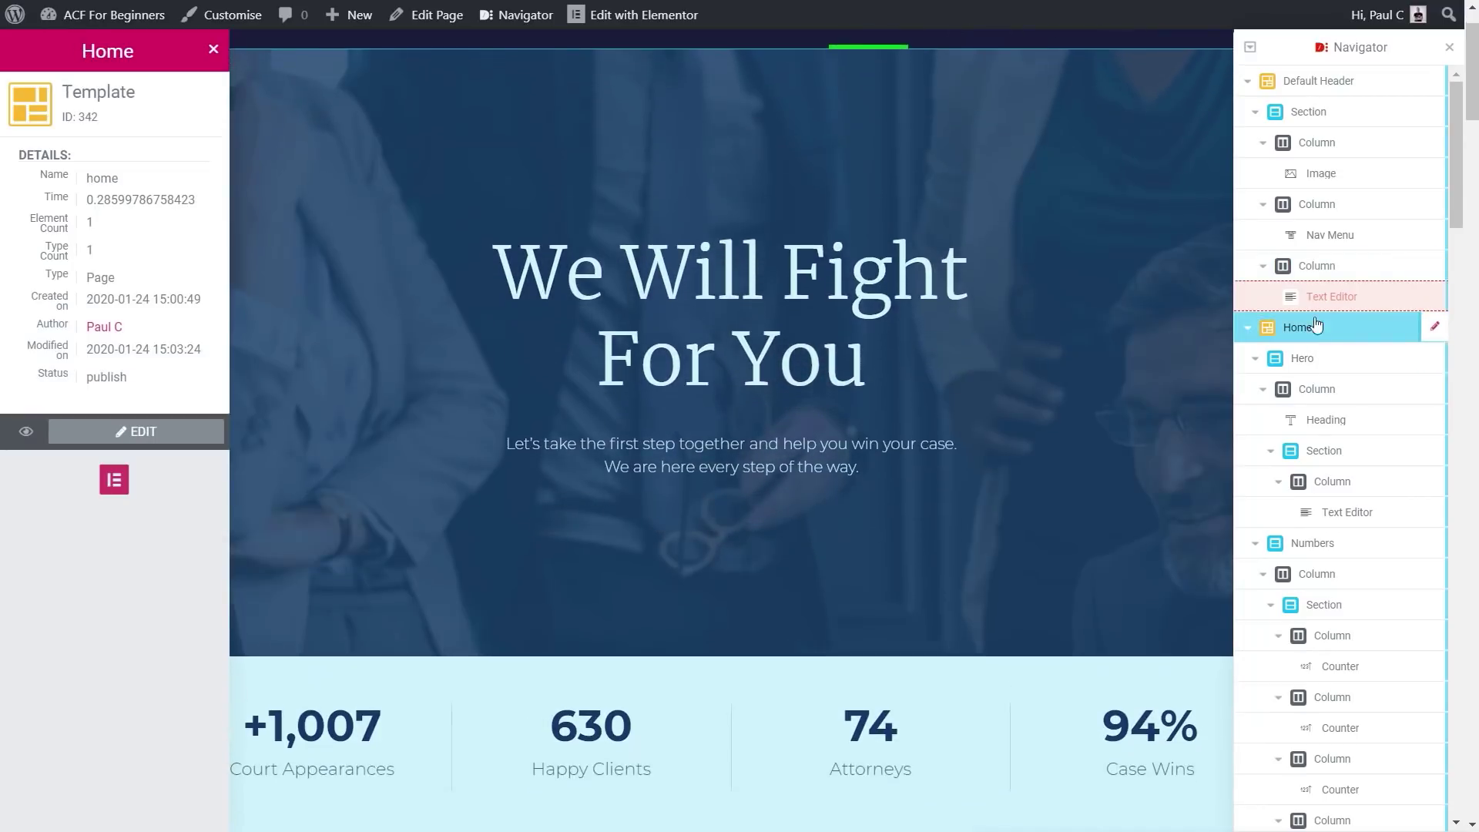
left_click(1316, 364)
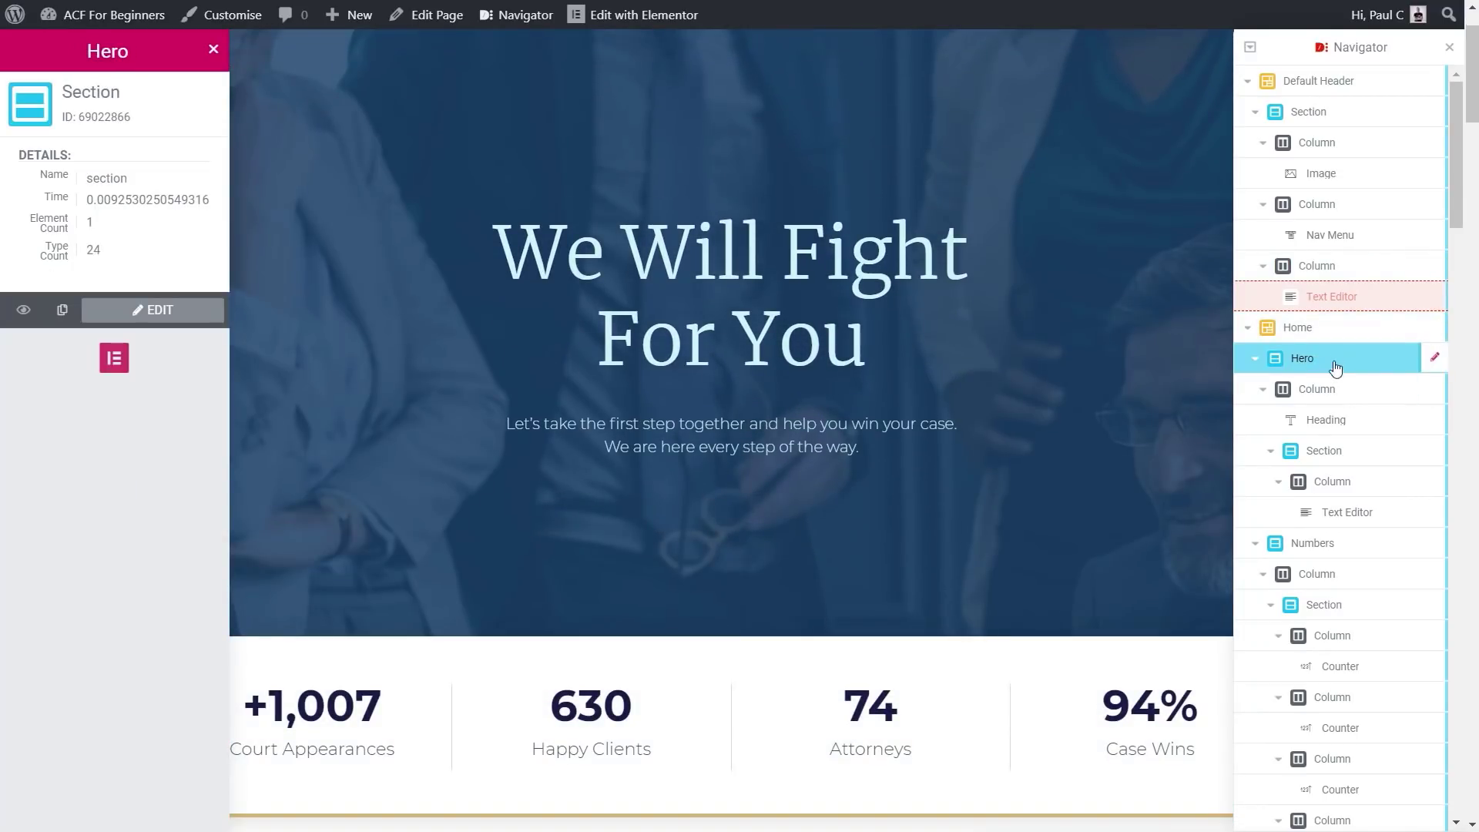
left_click(1307, 330)
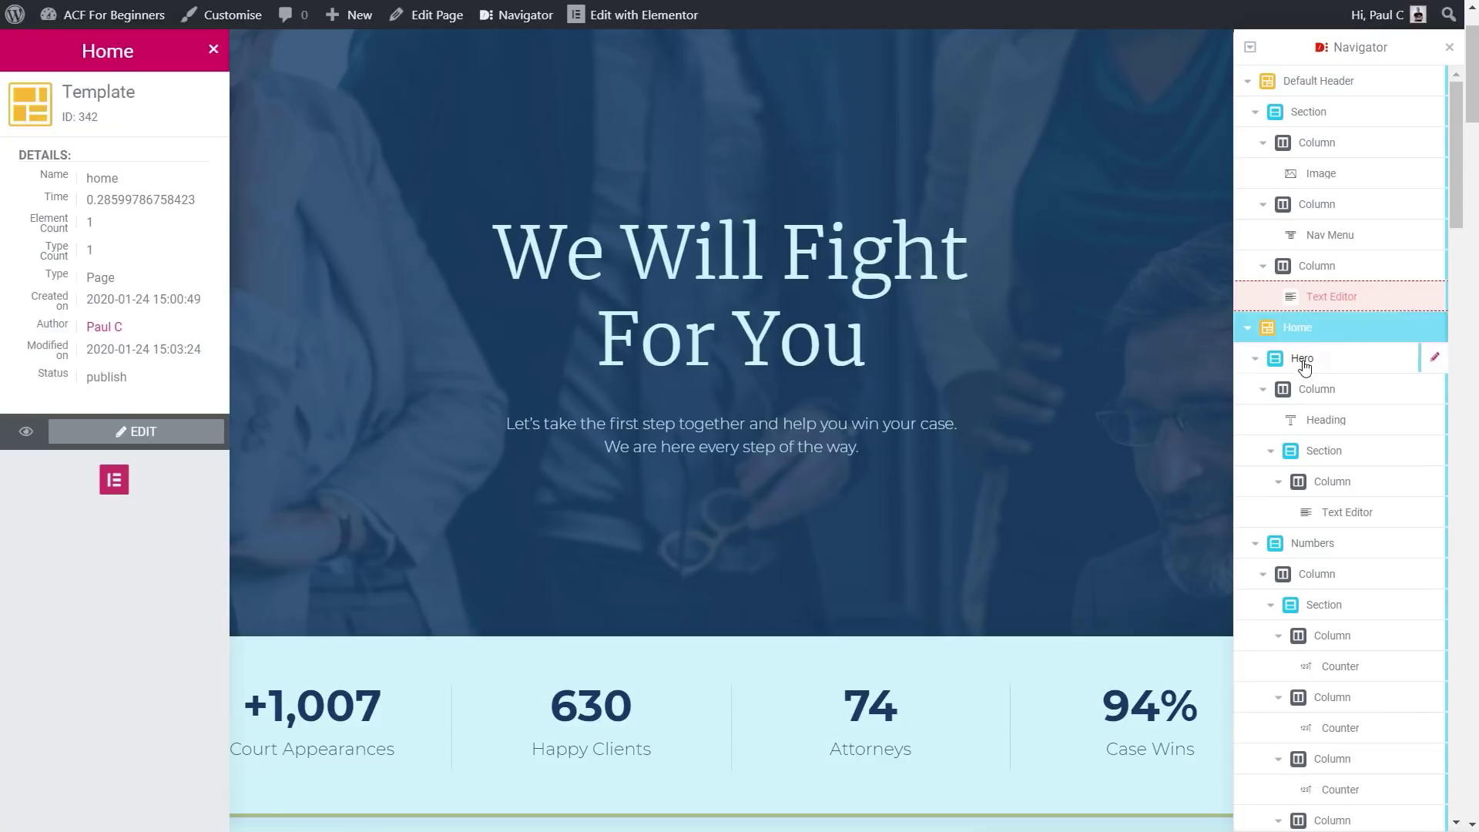
left_click(1300, 360)
left_click(1321, 391)
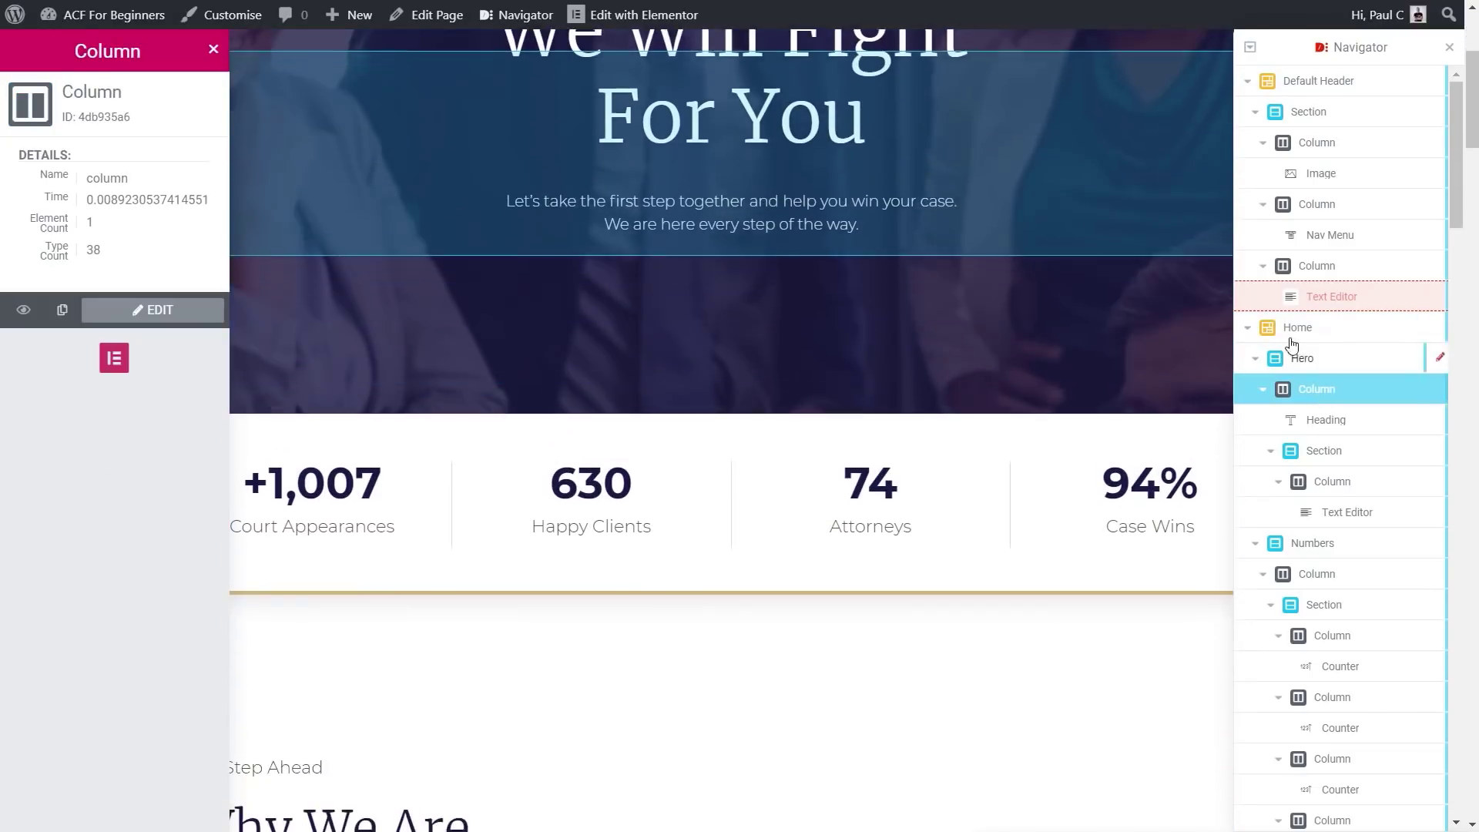
left_click(1301, 337)
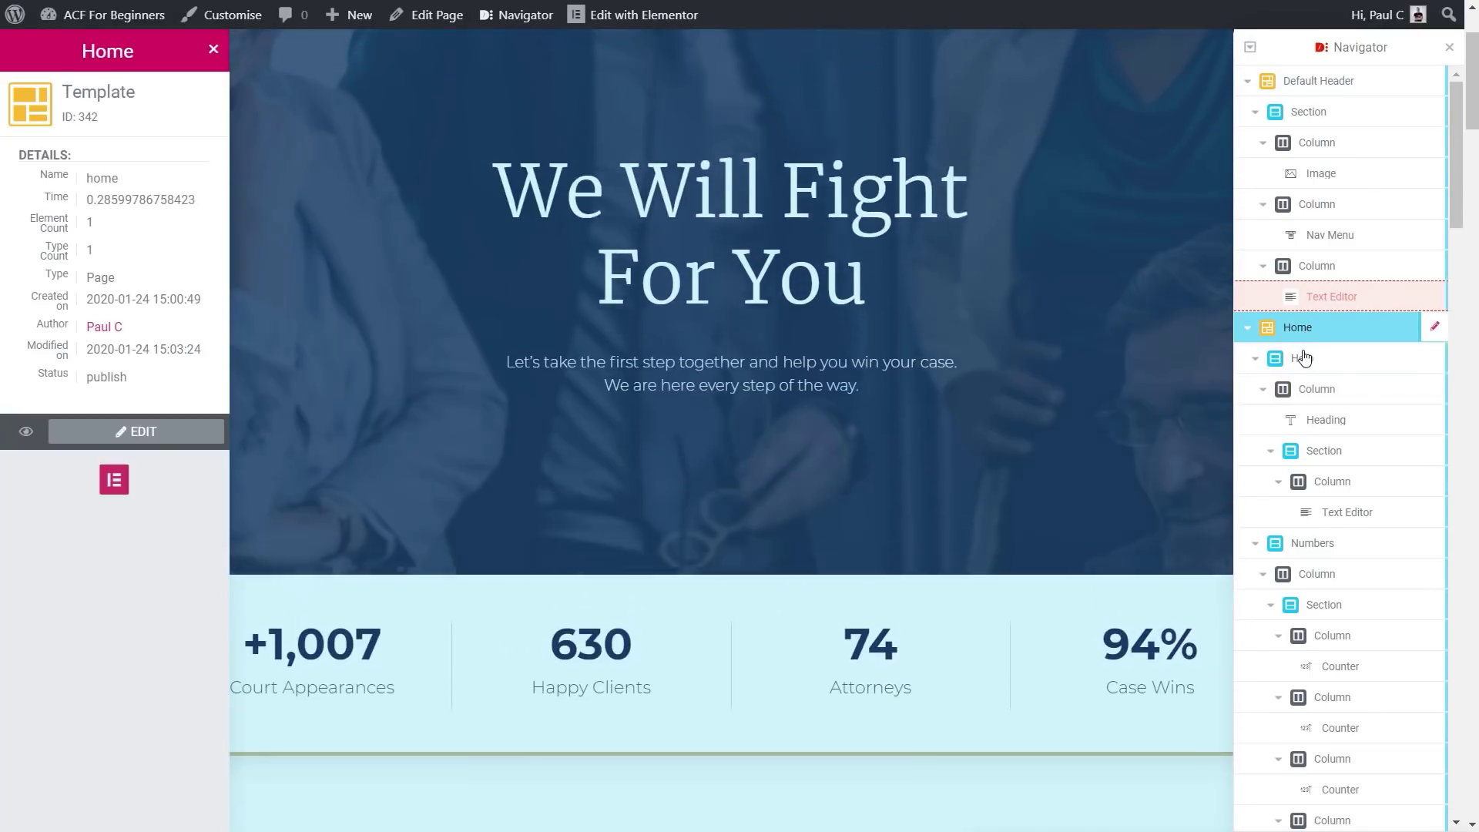
left_click(1309, 367)
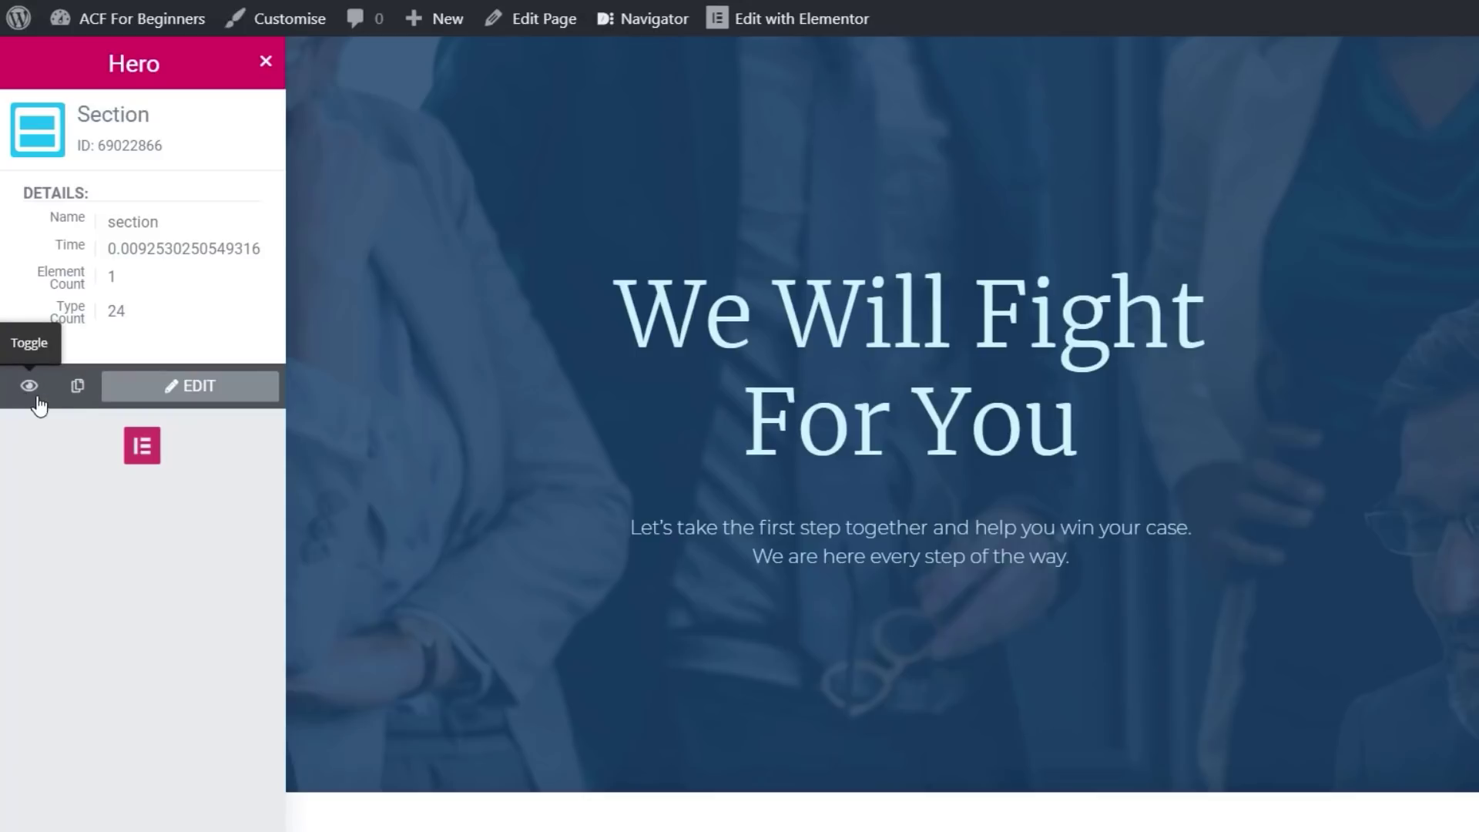
Step: Copy the 'We Will Fight For You' Hero section using the Copy icon in its details
left_click(77, 400)
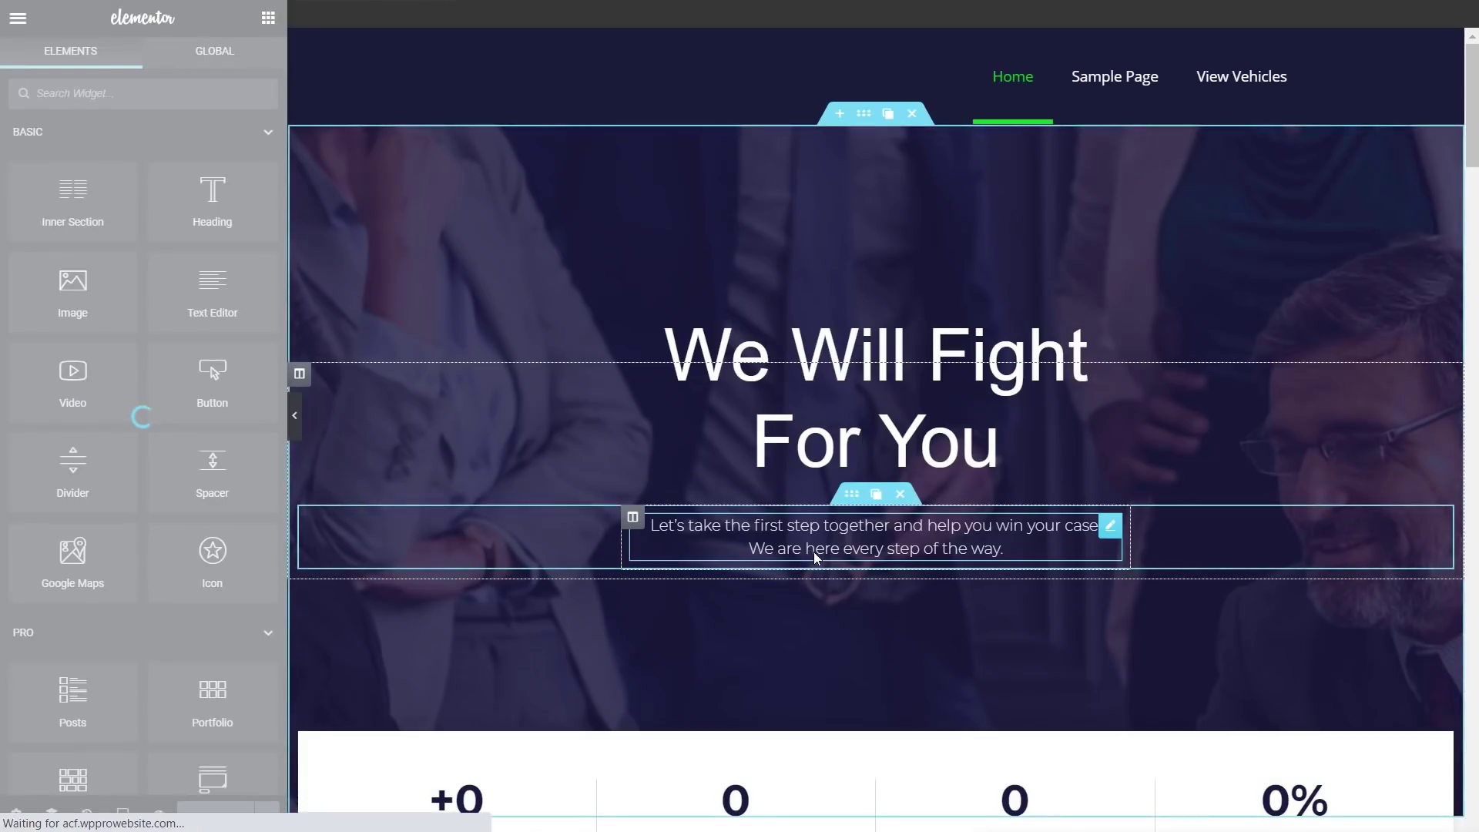
Step: Paste the copied Hero section into the empty drop zone below Case Studies
scroll(1036, 533, "down", 10)
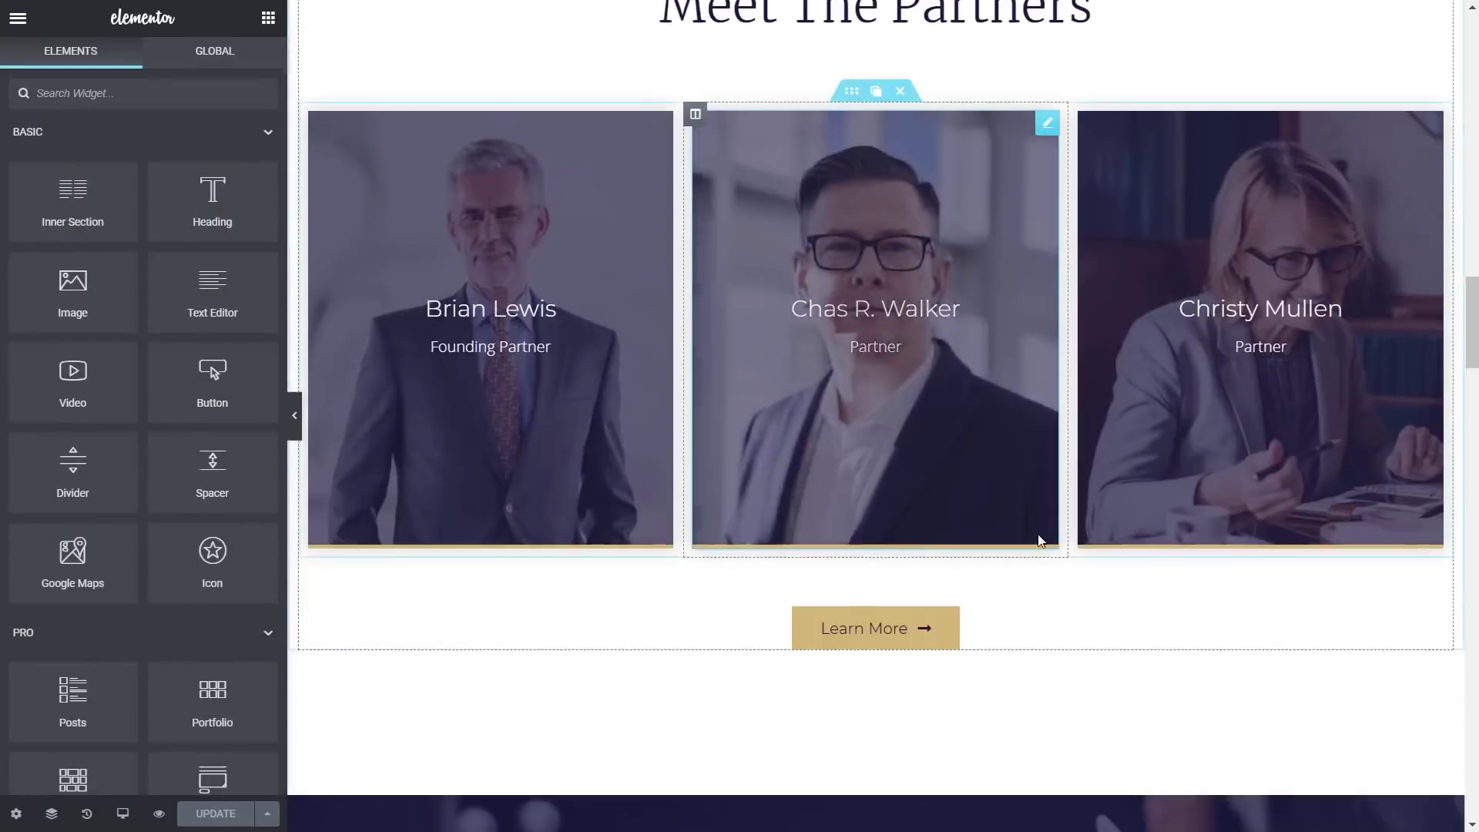
scroll(1038, 540, "down", 20)
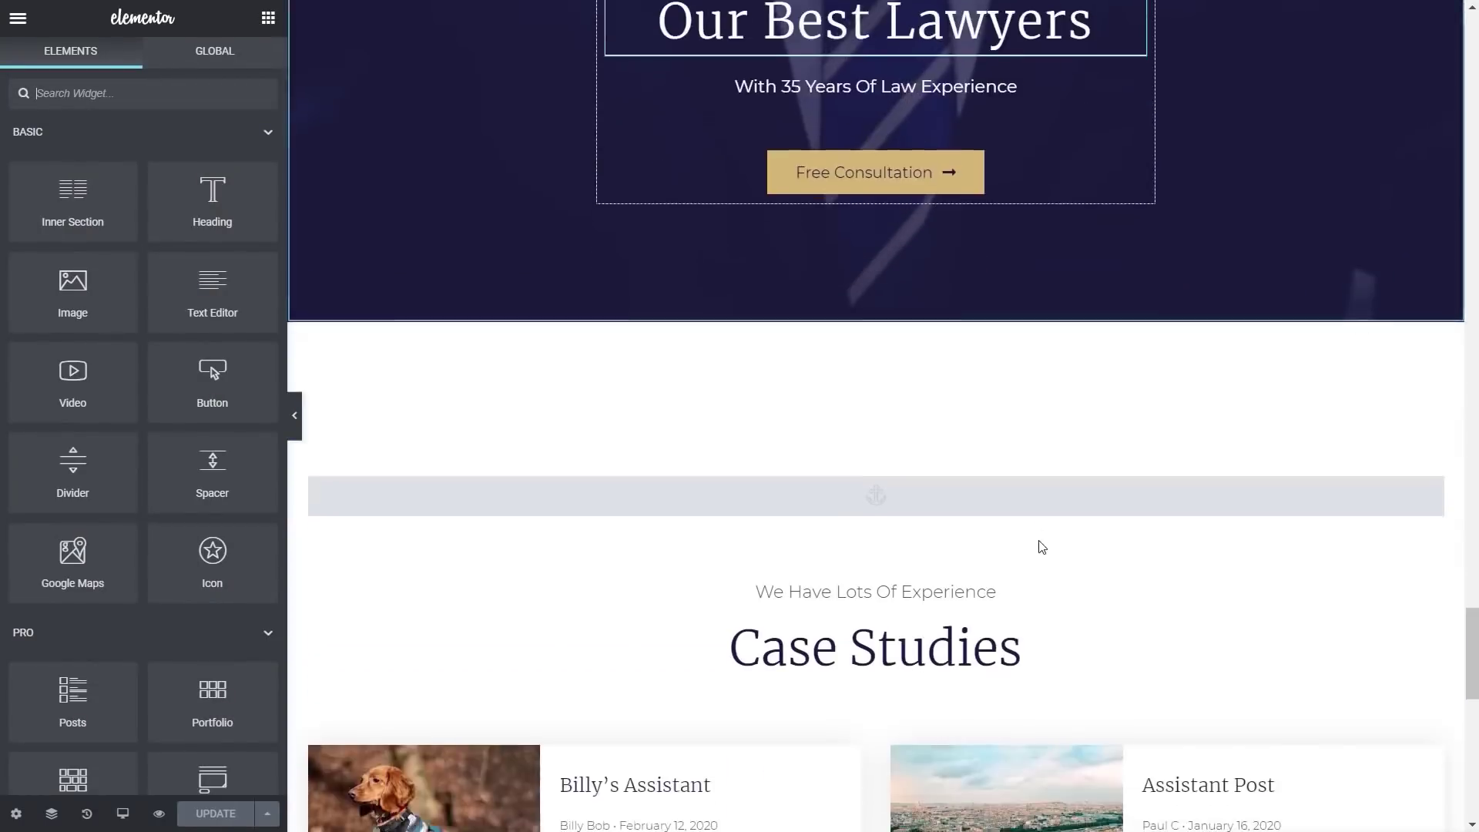
scroll(1041, 547, "down", 6)
right_click(701, 752)
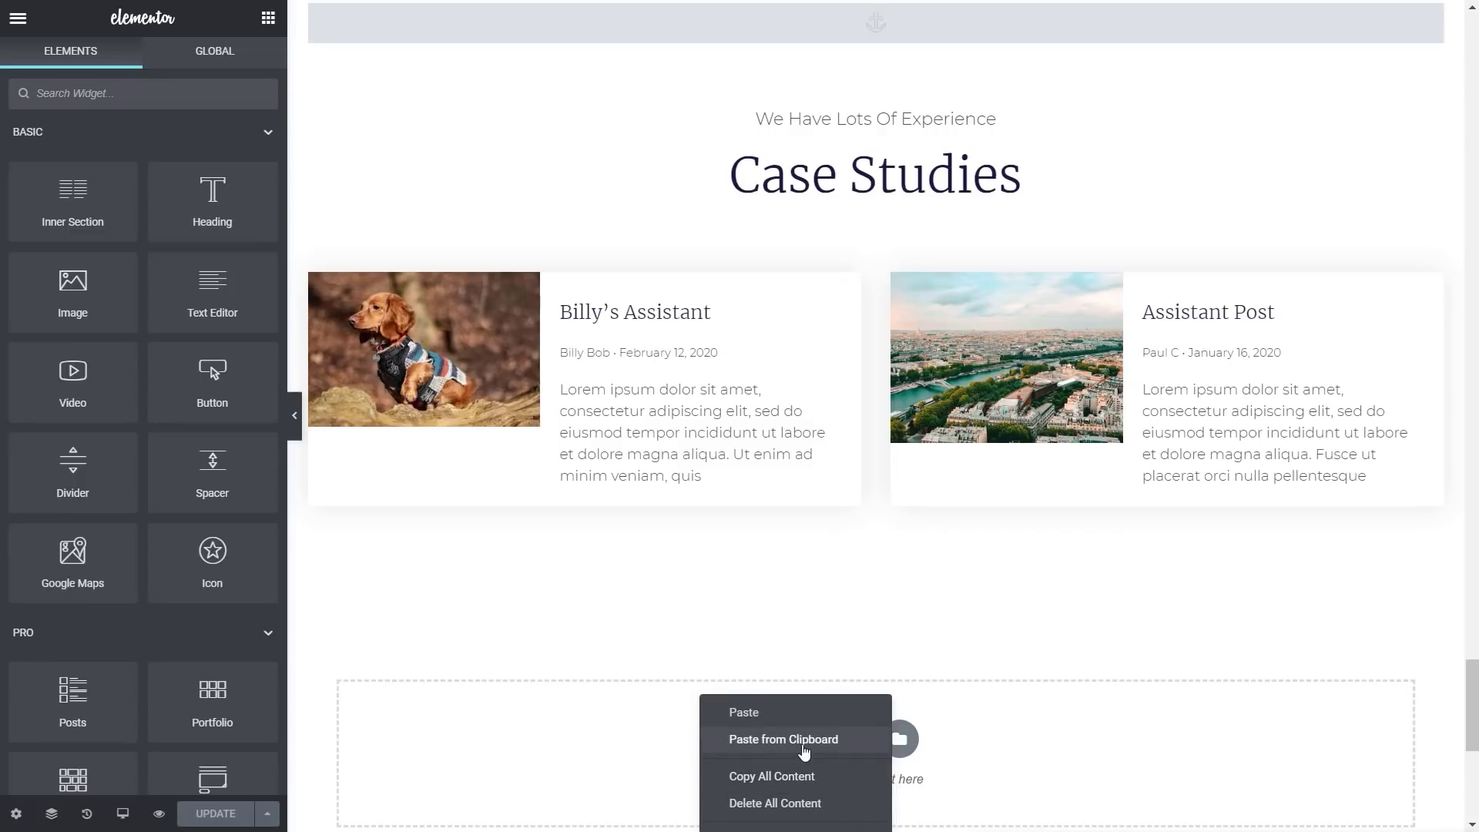
left_click(802, 744)
Step: Select the pasted section's 'We Will Fight For You' heading for editing
scroll(1170, 673, "down", 10)
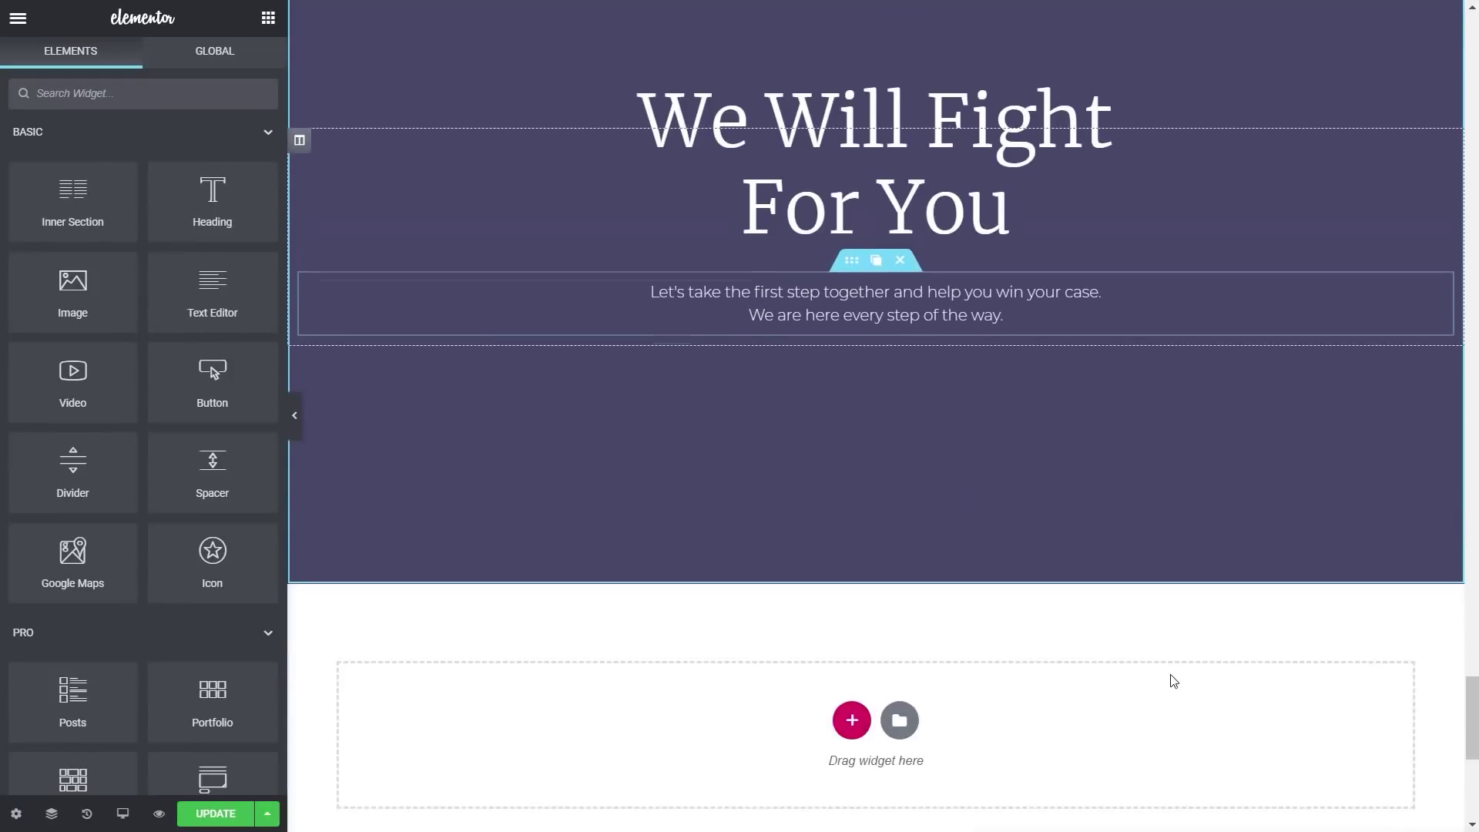
scroll(1171, 678, "up", 5)
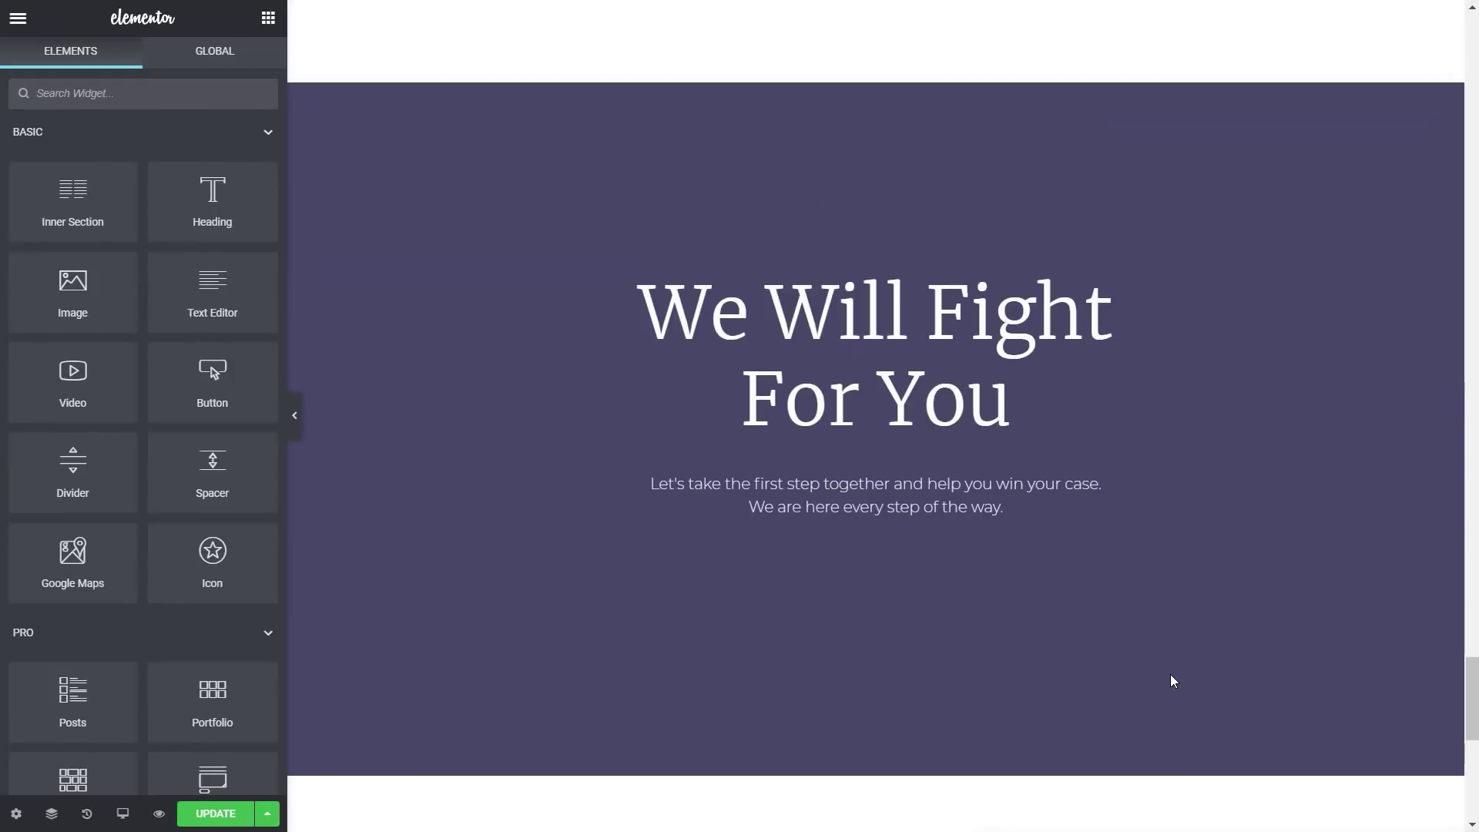
left_click(961, 408)
scroll(643, 696, "down", 1)
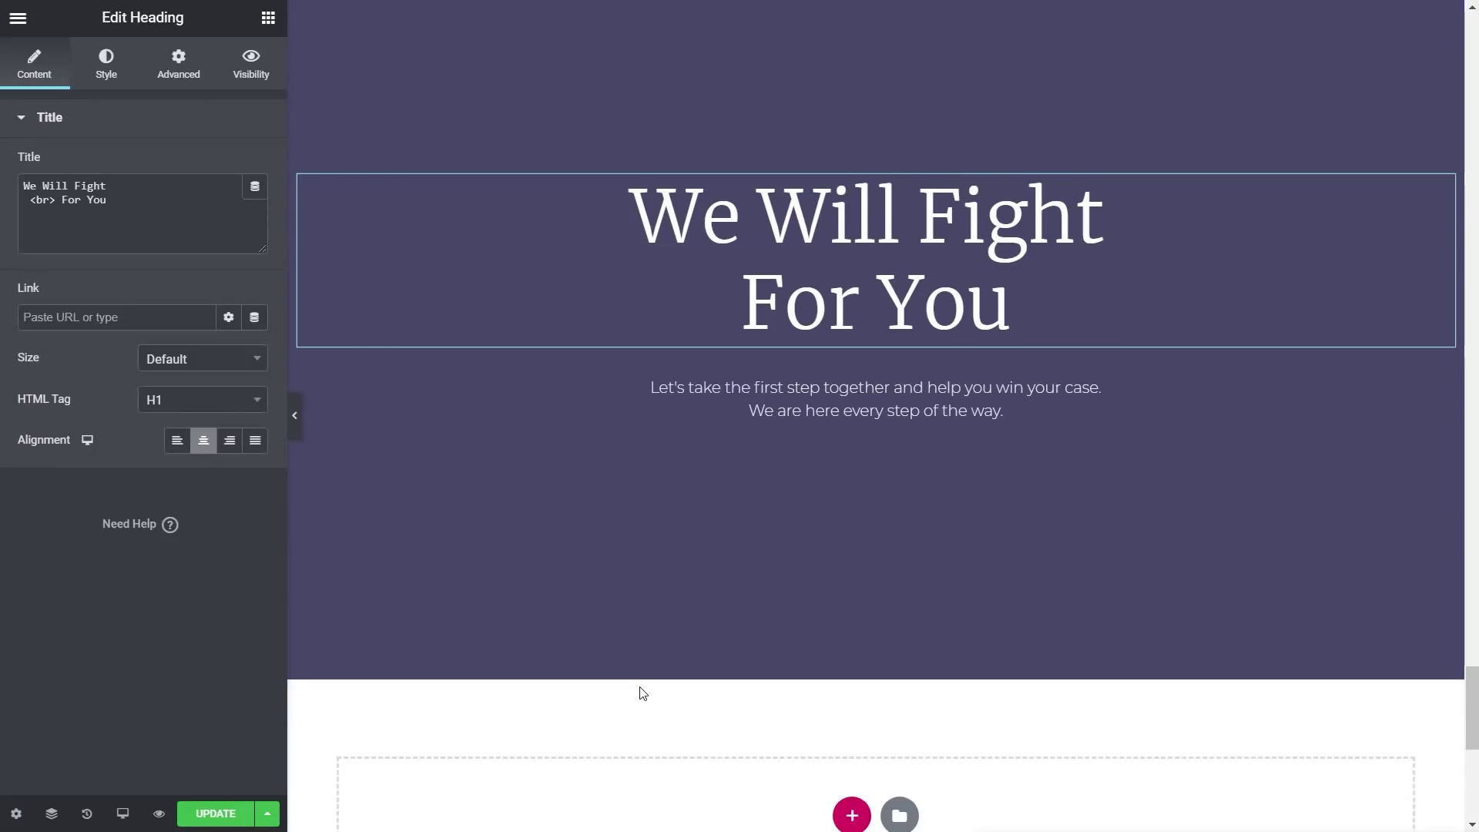
Step: Switch off Scrolling Effects in the pasted Hero section's background so the team photo shows
scroll(745, 486, "up", 1)
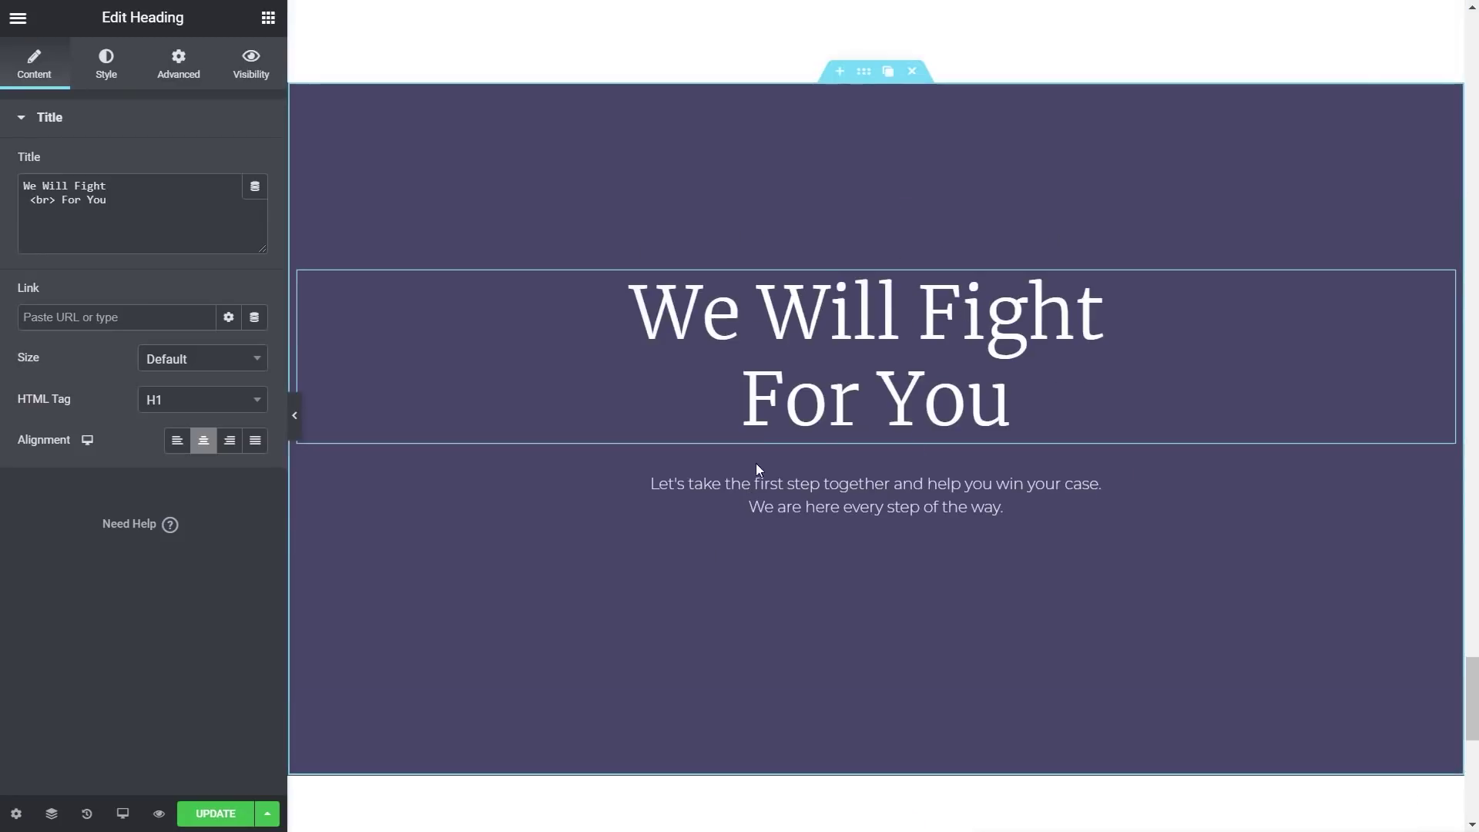
left_click(864, 71)
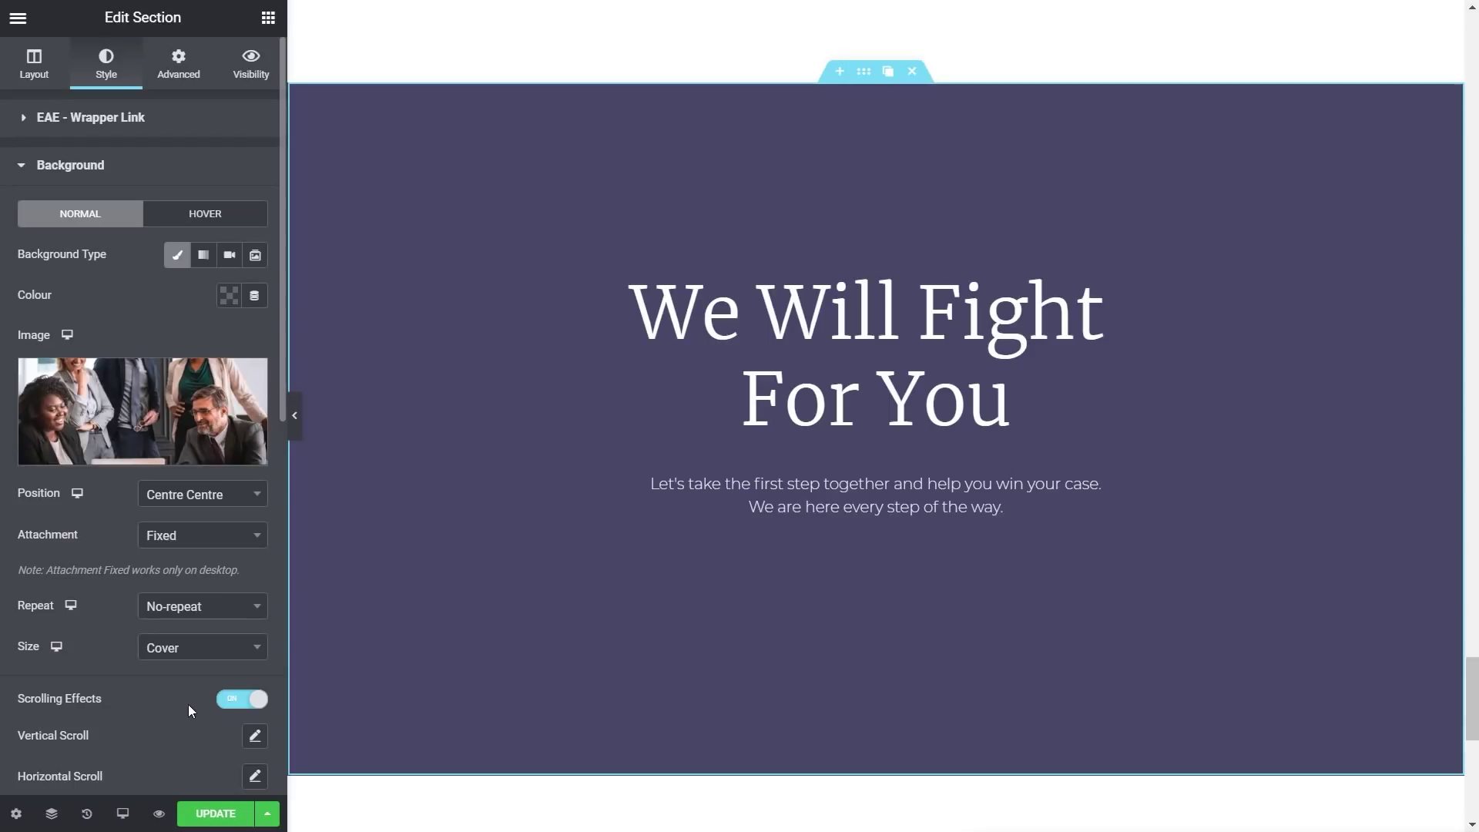
left_click(232, 703)
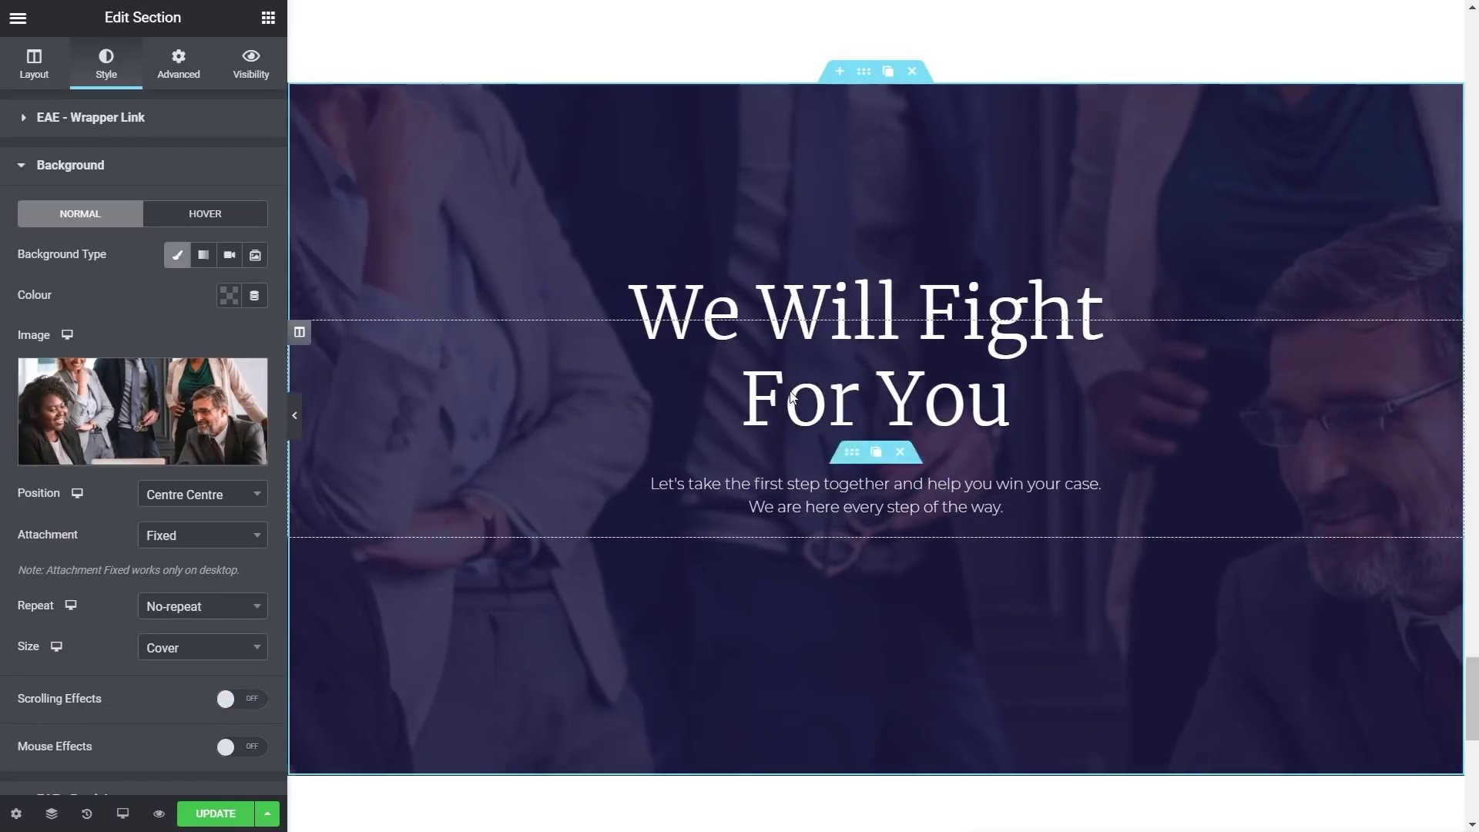